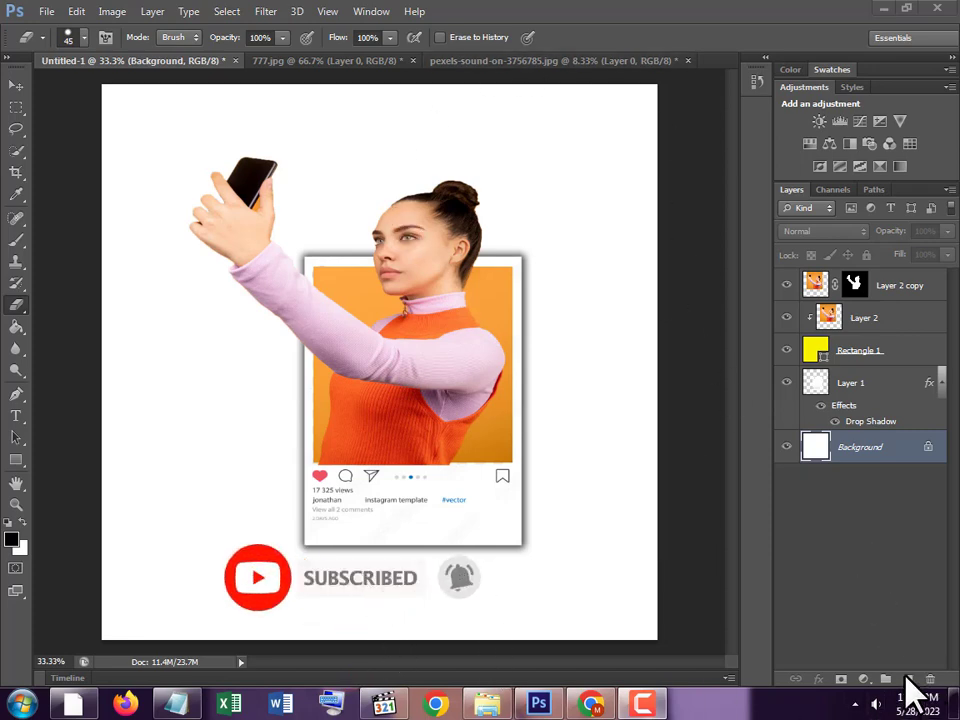
# Close pexels-sound-on-3756785.jpg, 777.jpg and Untitled-1 without saving changes to any of them.
pyautogui.click(686, 61)
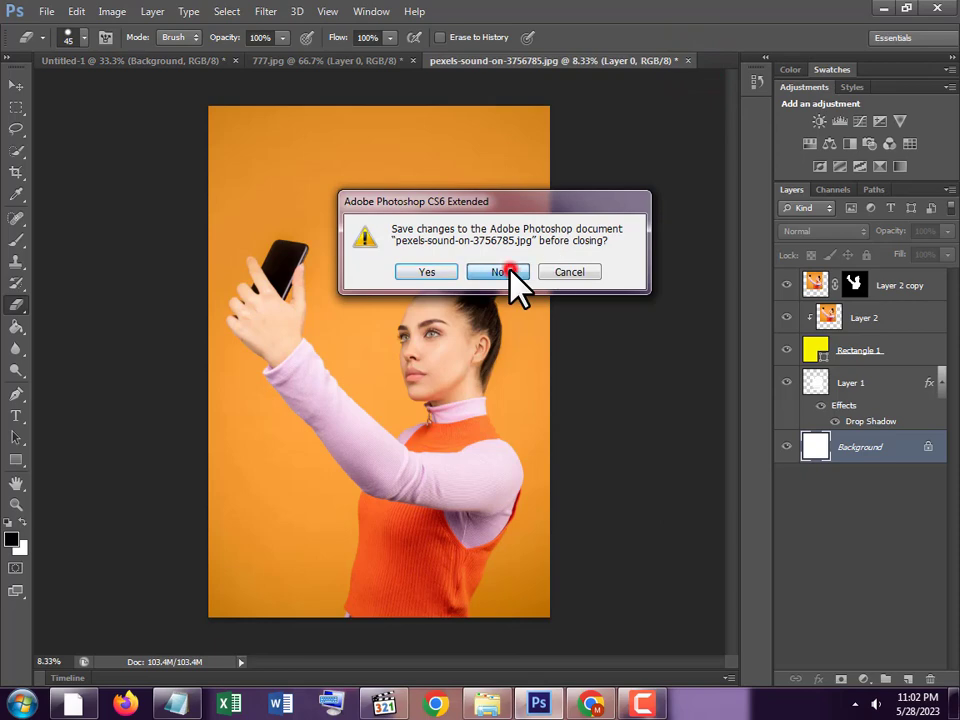
pyautogui.click(505, 271)
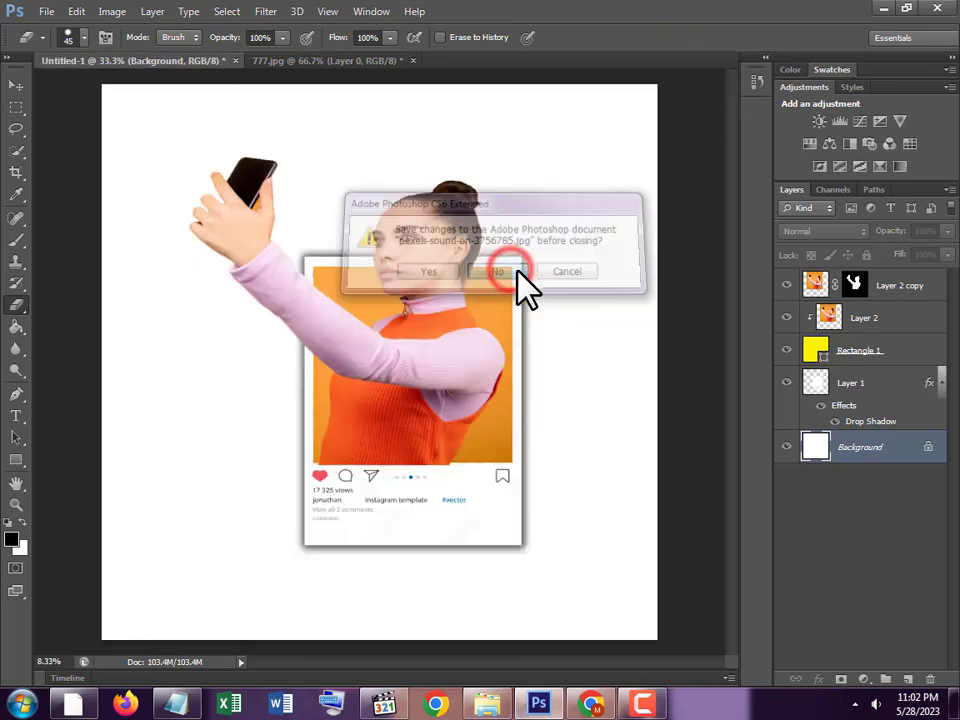
pyautogui.click(412, 61)
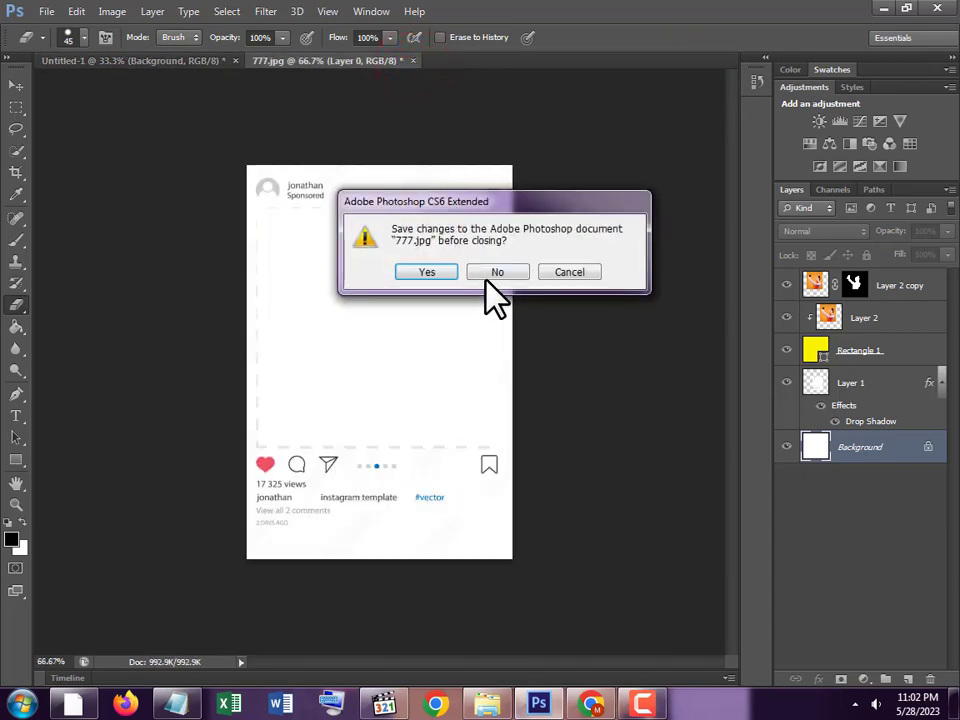
pyautogui.click(491, 277)
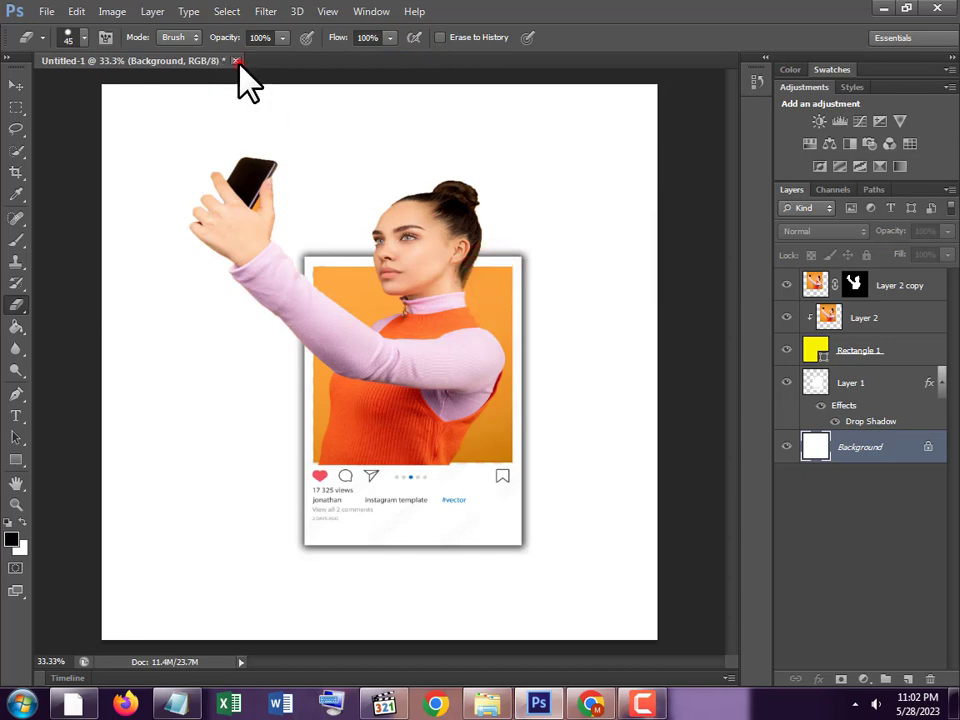
pyautogui.click(236, 61)
pyautogui.click(493, 272)
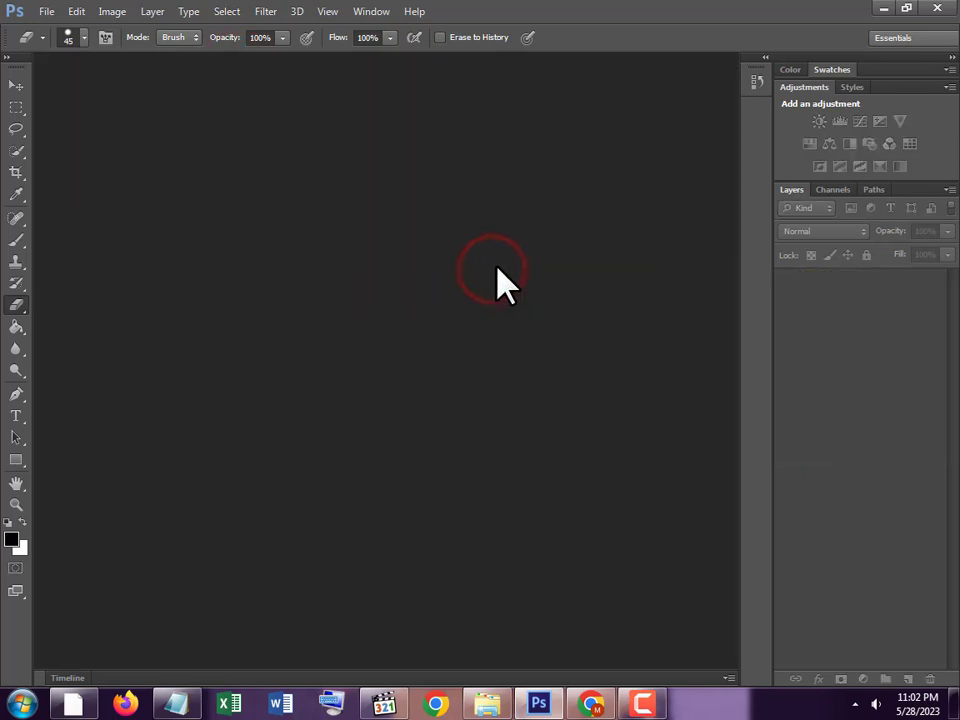
# Create a new white-background document of 2000 × 2000 px at 300 ppi.
pyautogui.click(47, 14)
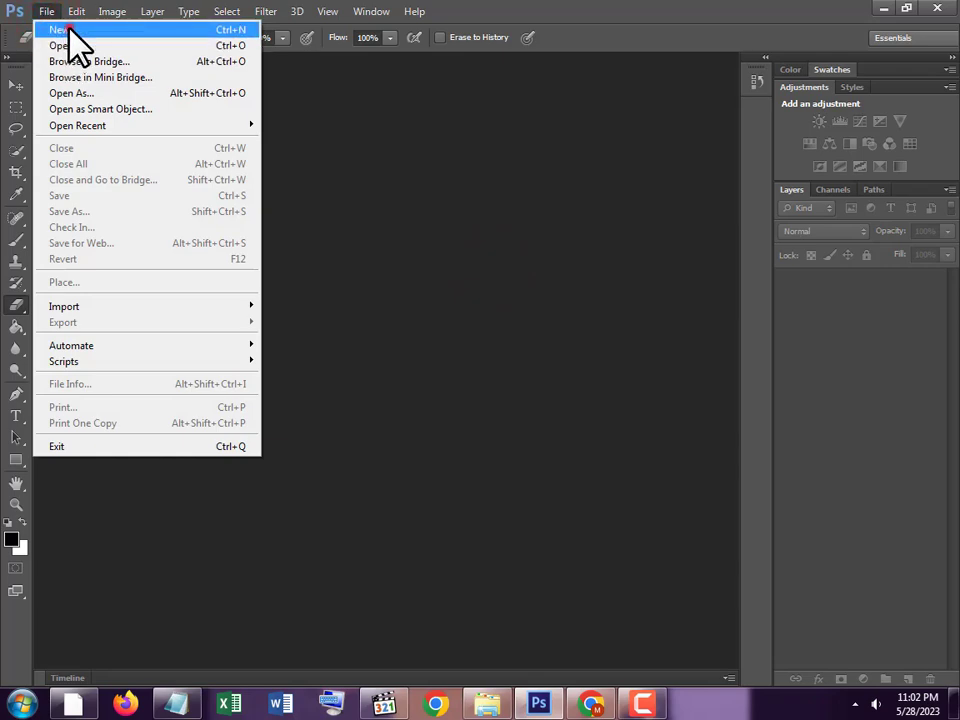
pyautogui.click(68, 28)
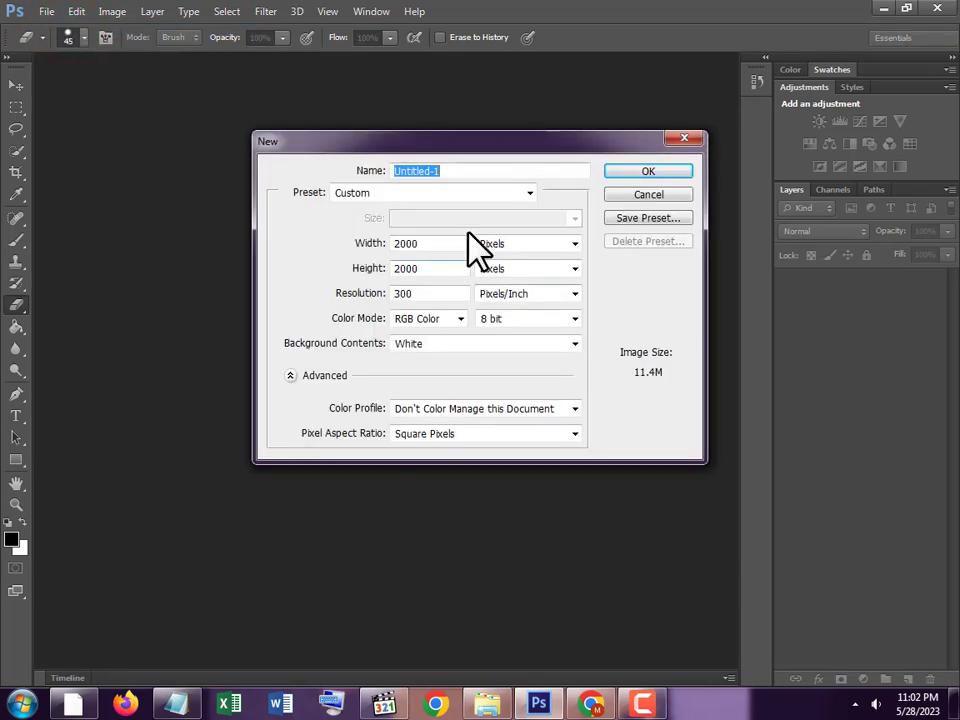
pyautogui.click(637, 171)
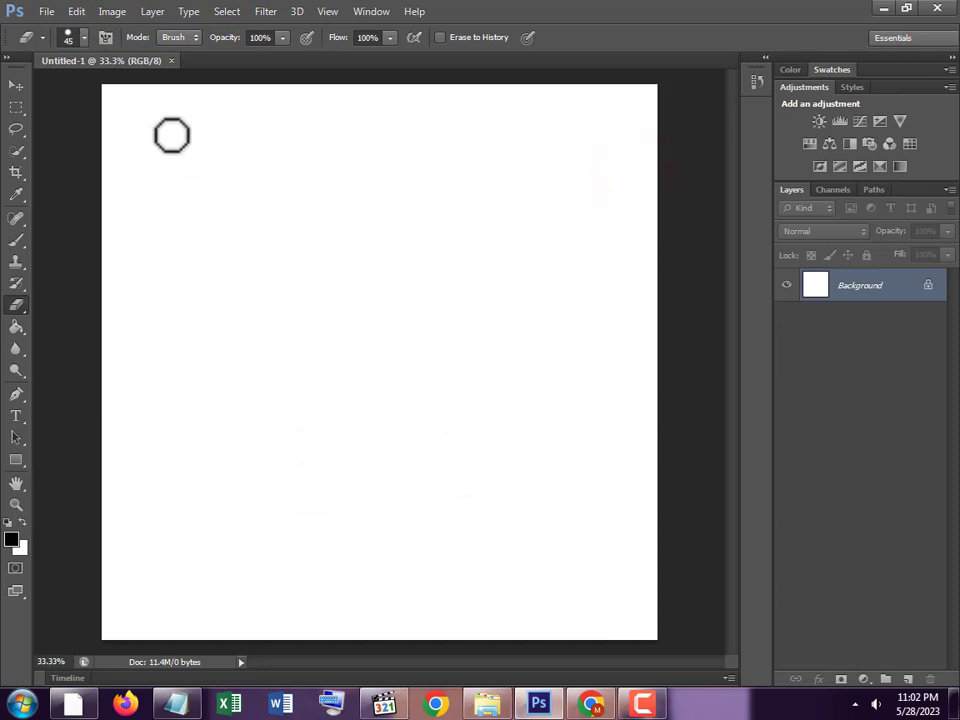
# Open the 777.jpg Instagram post template.
pyautogui.click(47, 14)
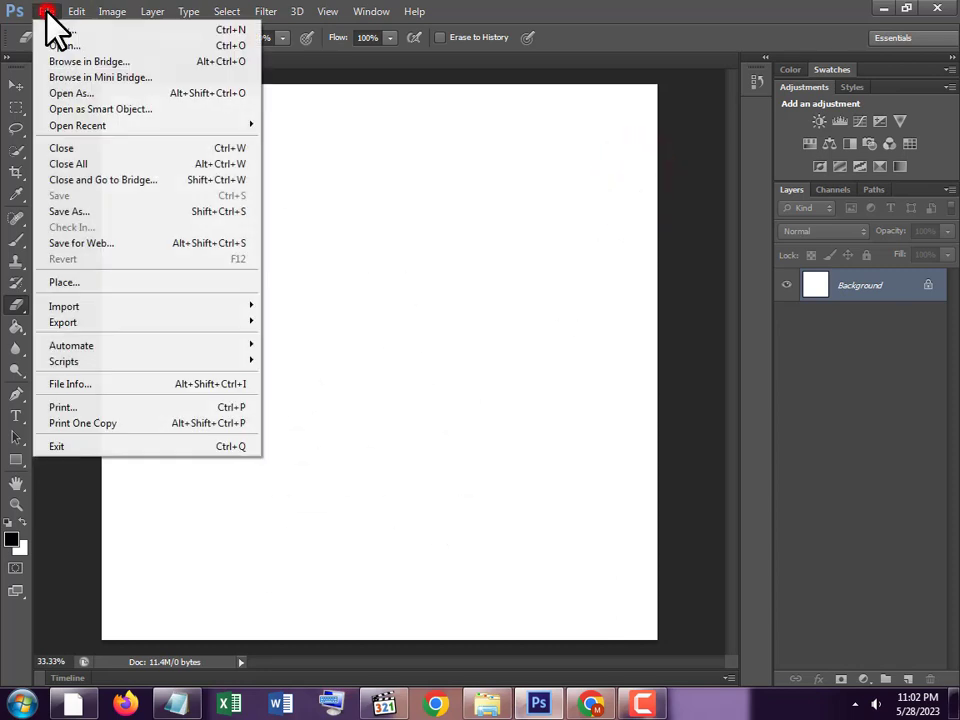
pyautogui.click(64, 44)
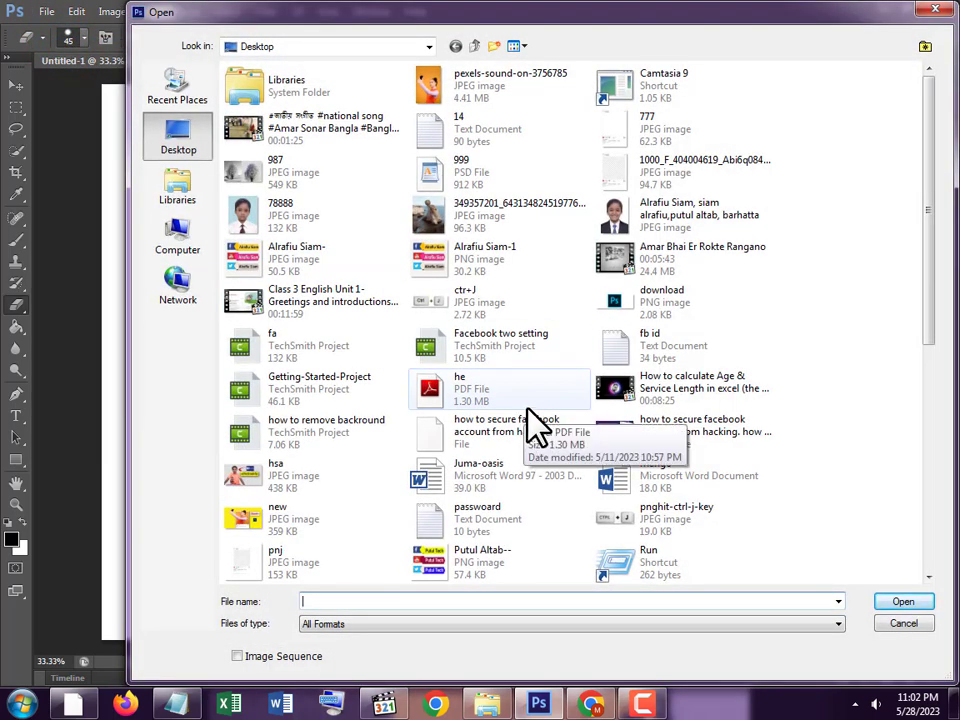
pyautogui.doubleClick(614, 136)
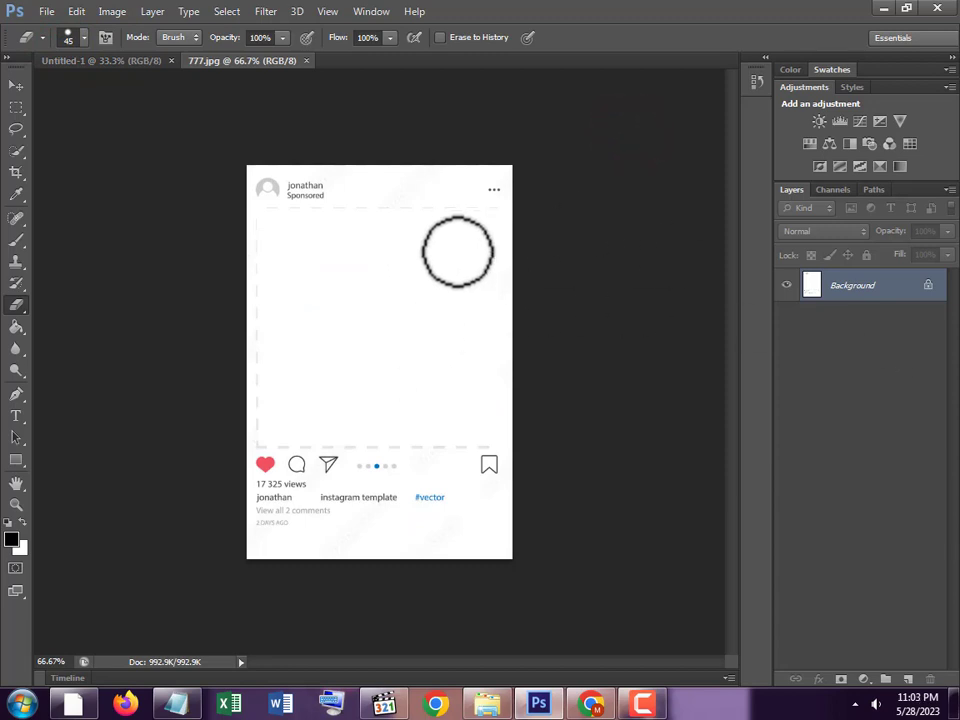
# Convert the template's Background to Layer 0 and drag it into Untitled-1 as a new layer.
pyautogui.doubleClick(912, 293)
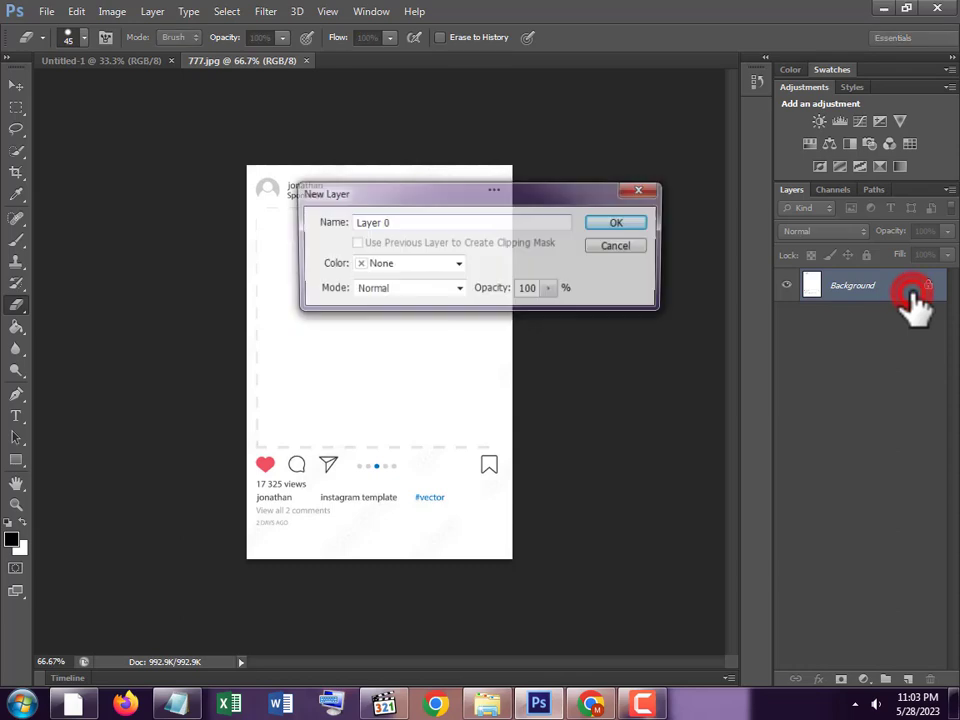
pyautogui.click(617, 223)
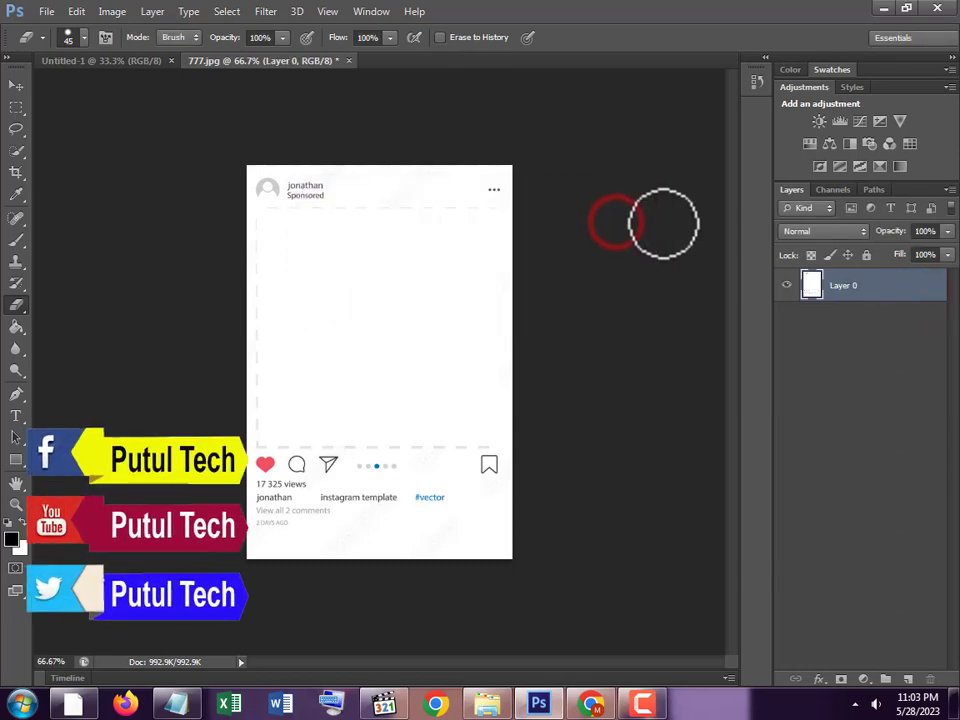
pyautogui.click(16, 84)
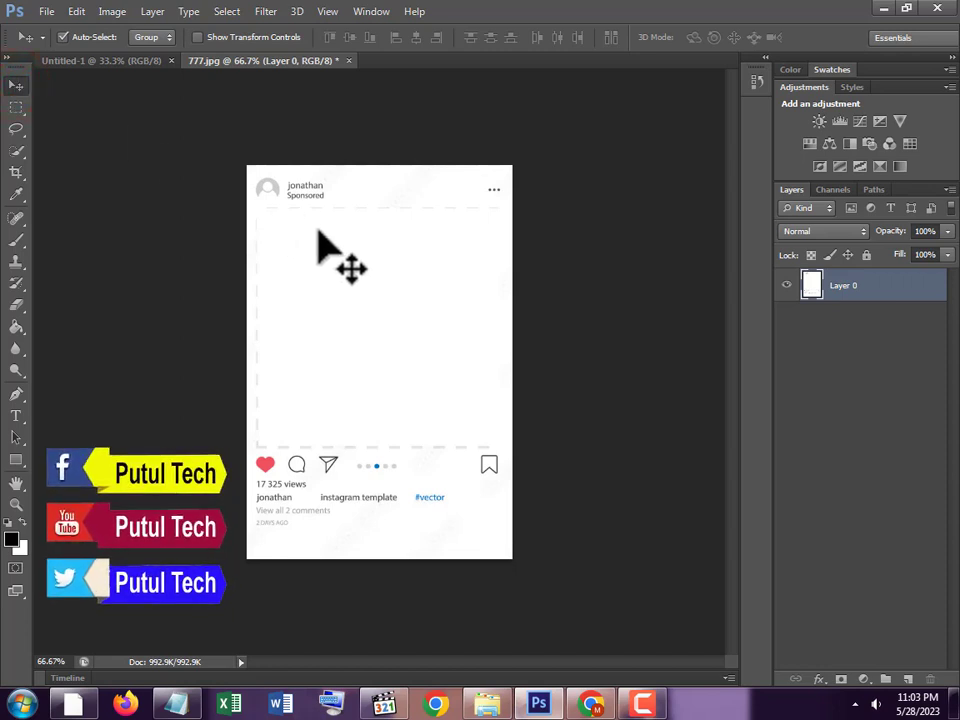
pyautogui.moveTo(377, 253)
pyautogui.mouseDown()
pyautogui.moveTo(180, 76)
pyautogui.moveTo(359, 349)
pyautogui.moveTo(405, 385)
pyautogui.moveTo(399, 331)
pyautogui.mouseUp()
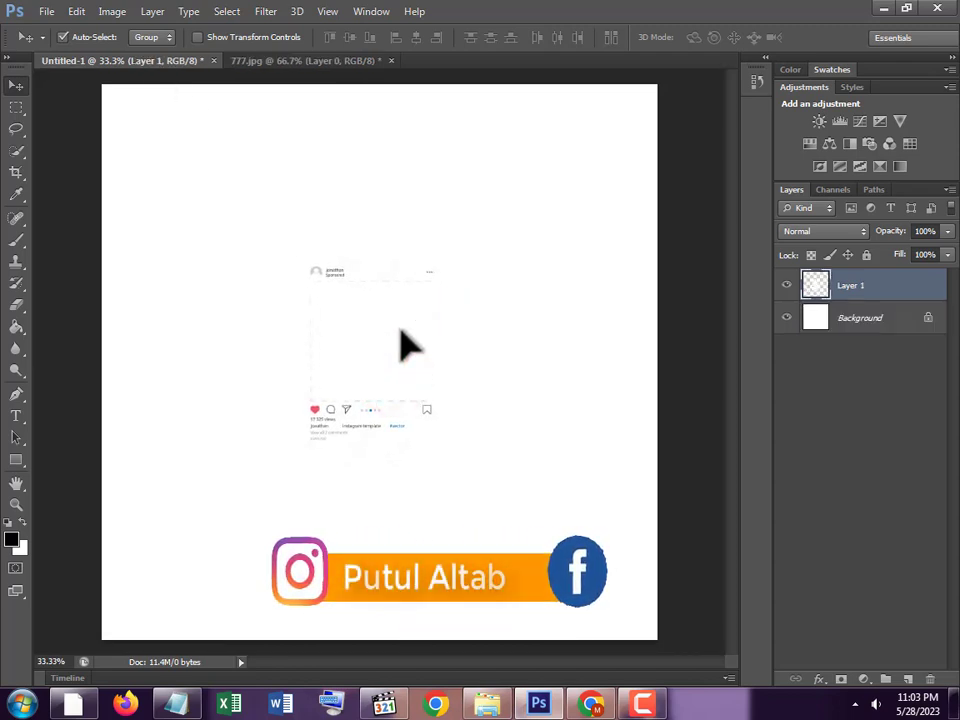
# Scale the template layer to about 114.57% × 118.25% and centre it on the canvas.
pyautogui.hotkey('ctrl', 't')
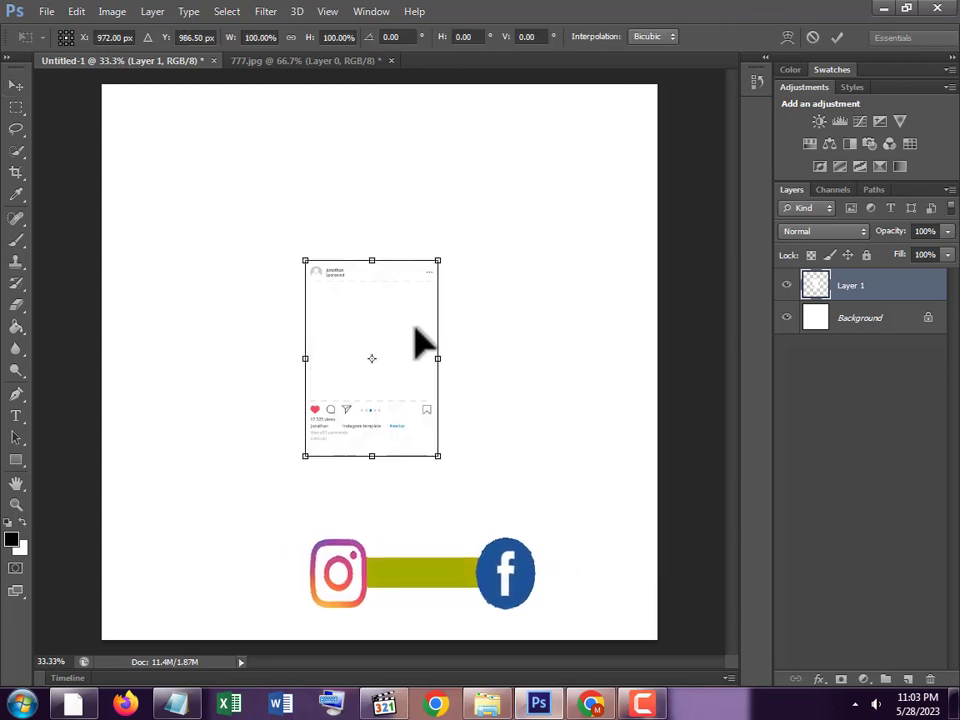
pyautogui.moveTo(305, 260); pyautogui.dragTo(243, 197)
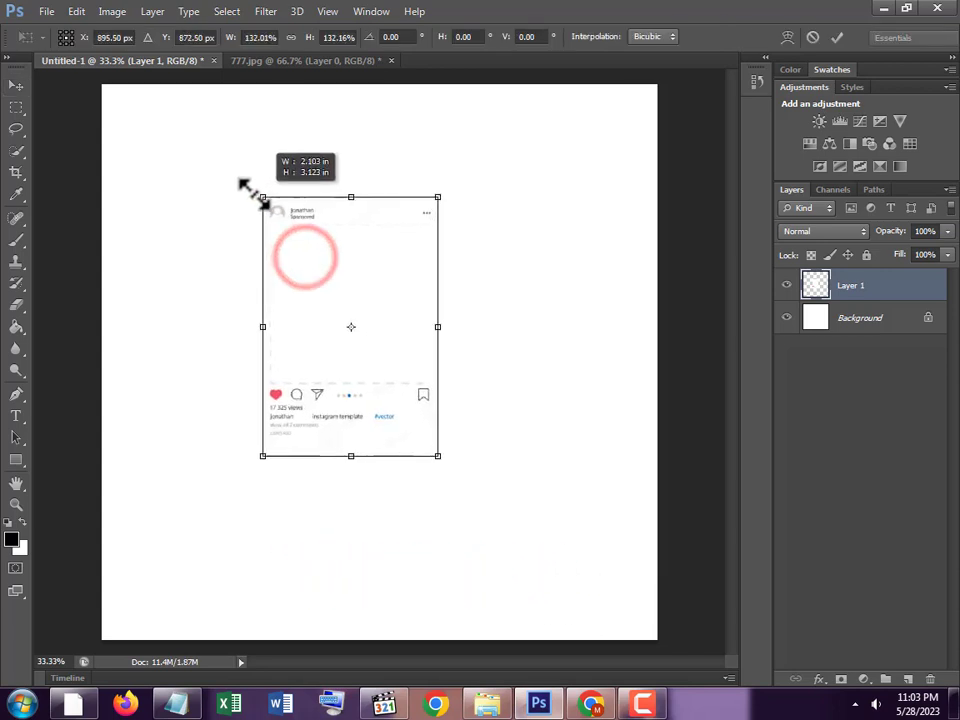
pyautogui.click(838, 36)
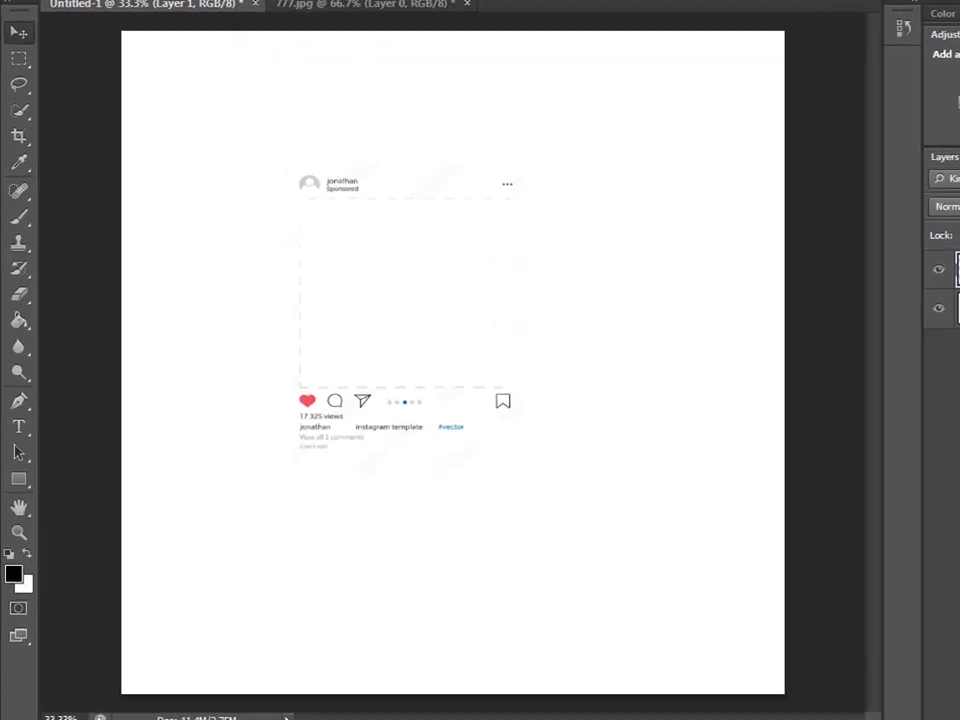
pyautogui.click(74, 11)
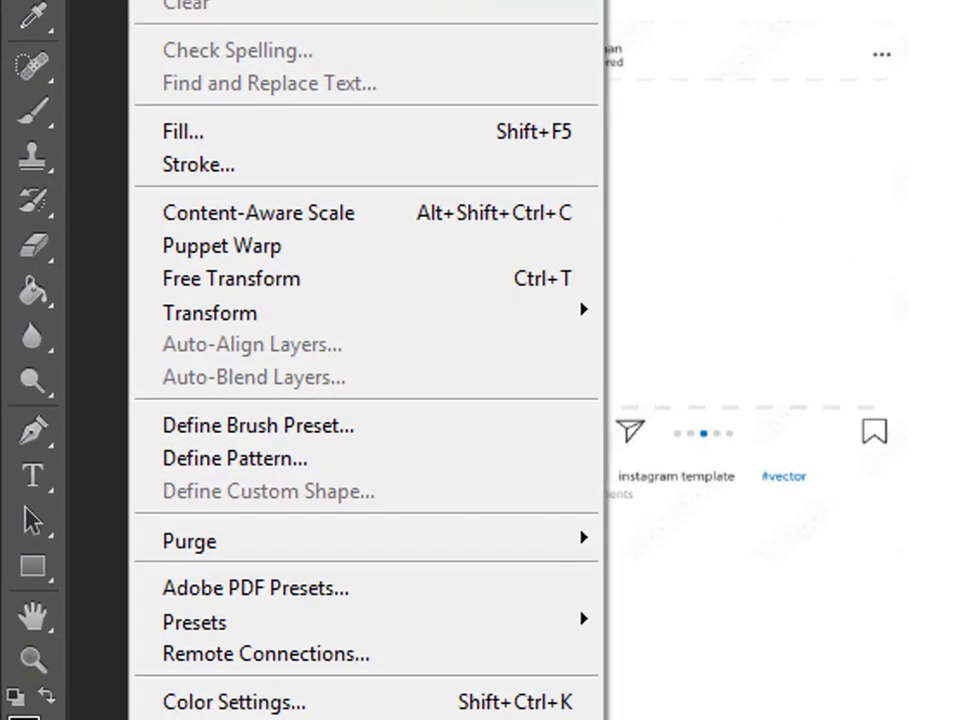
pyautogui.click(452, 280)
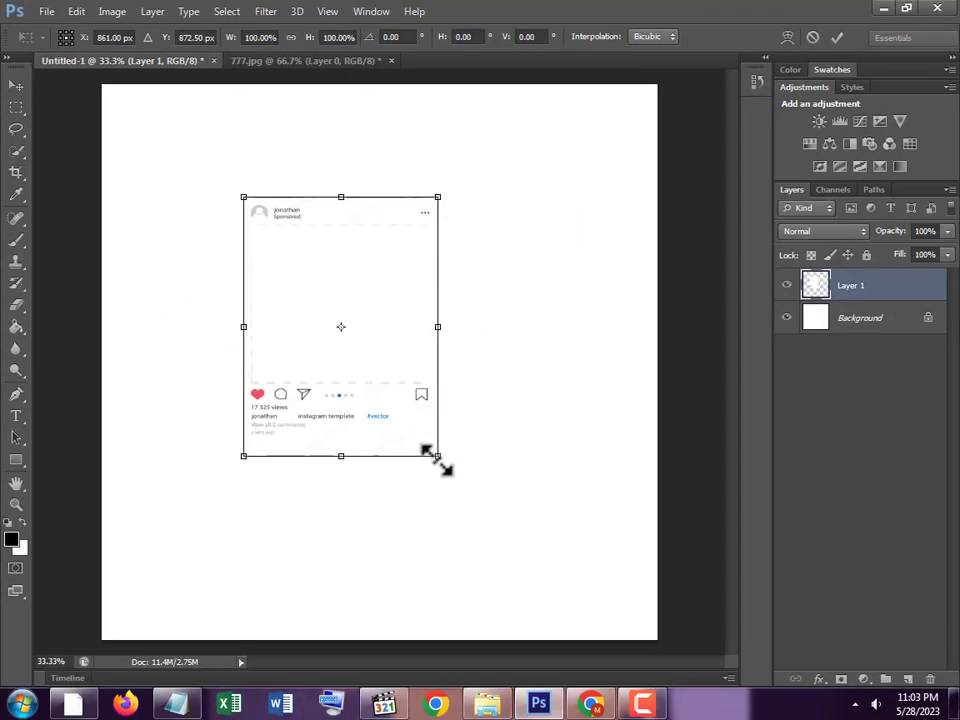
pyautogui.moveTo(436, 456)
pyautogui.mouseDown()
pyautogui.moveTo(493, 508)
pyautogui.moveTo(496, 538)
pyautogui.moveTo(440, 446)
pyautogui.moveTo(459, 450)
pyautogui.mouseUp()
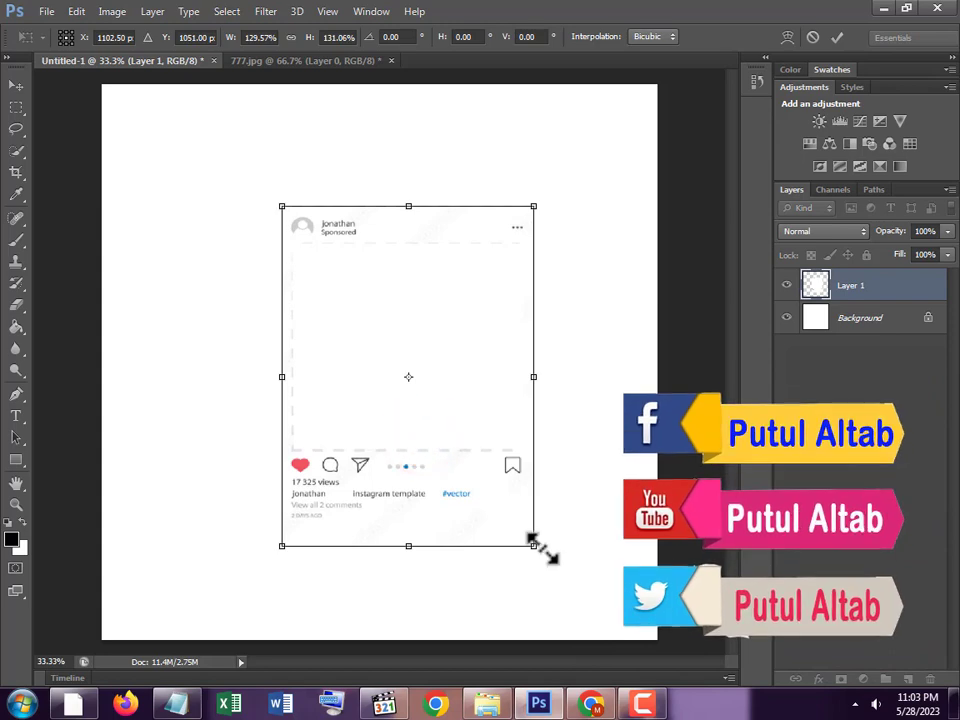
pyautogui.moveTo(533, 545); pyautogui.dragTo(506, 514)
pyautogui.moveTo(354, 313)
pyautogui.mouseDown()
pyautogui.moveTo(352, 362)
pyautogui.moveTo(355, 339)
pyautogui.mouseUp()
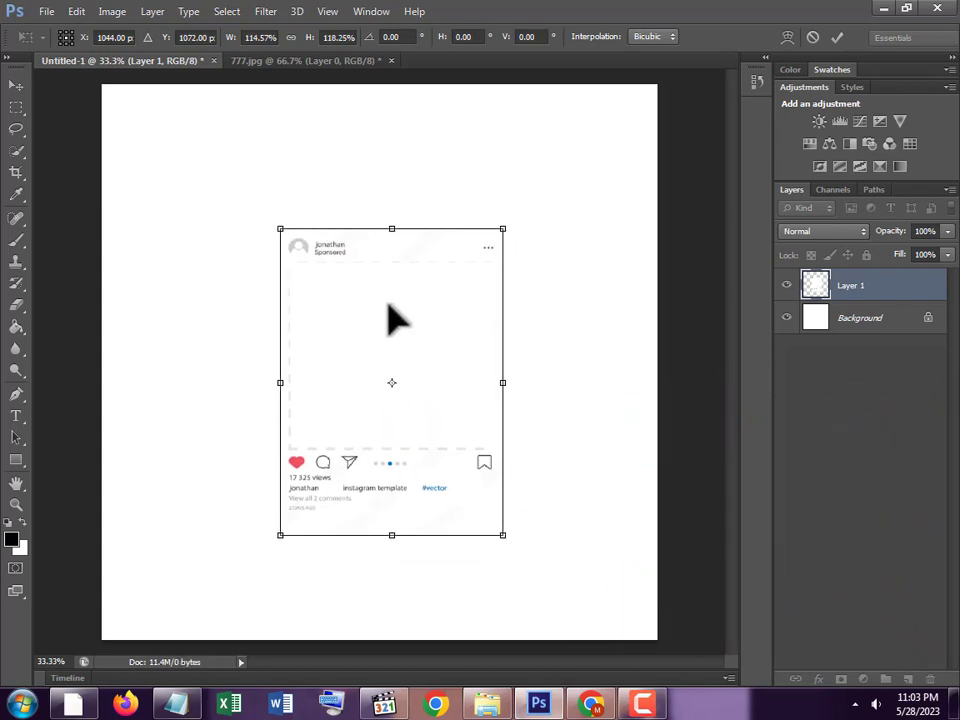
pyautogui.click(838, 40)
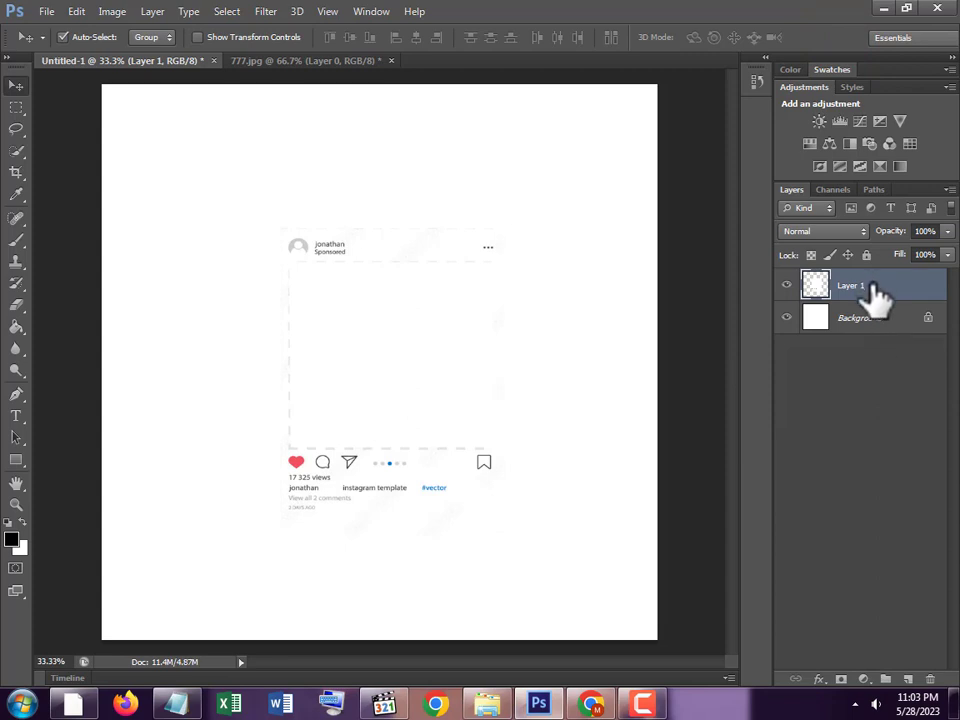
# Add a Drop Shadow to Layer 1 with 75% opacity, 0 px distance, 44% spread, 38 px size.
pyautogui.click(819, 680)
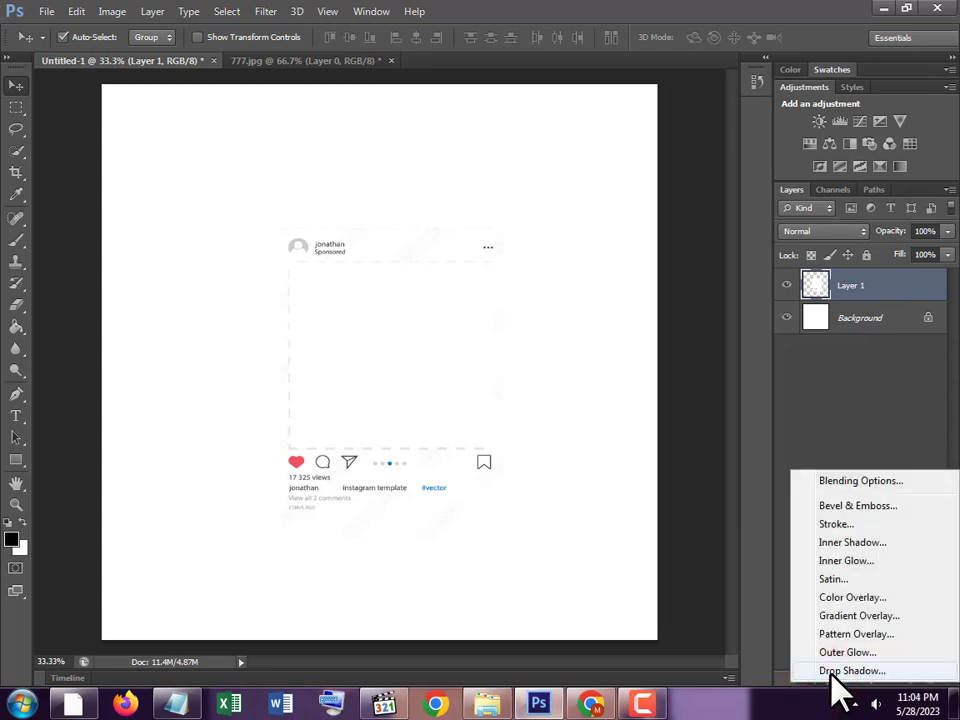
pyautogui.click(832, 668)
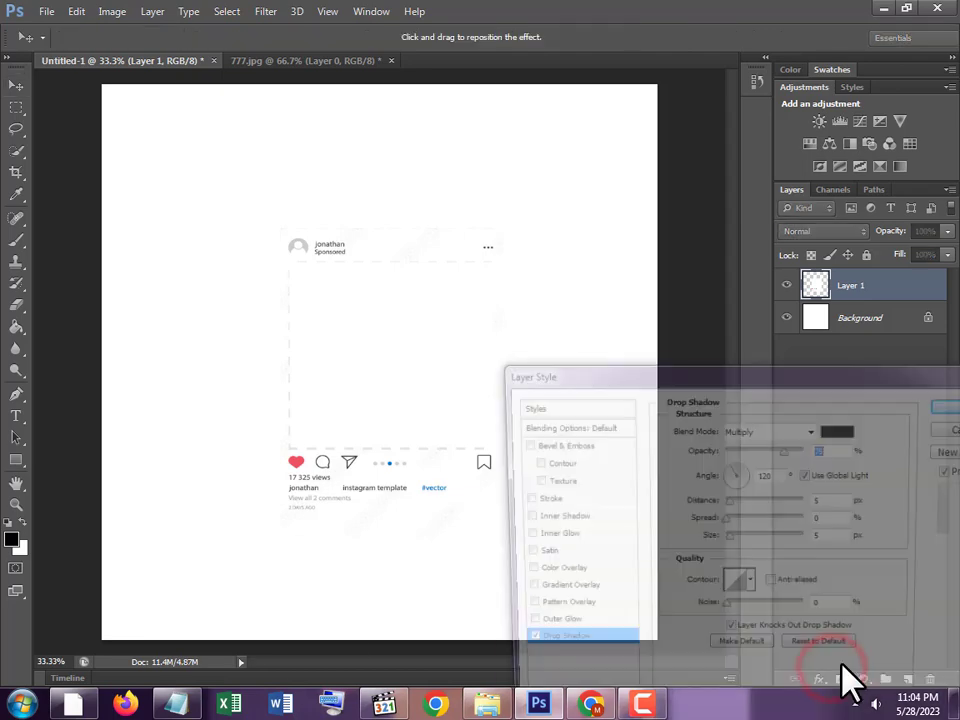
pyautogui.moveTo(685, 380); pyautogui.dragTo(735, 352)
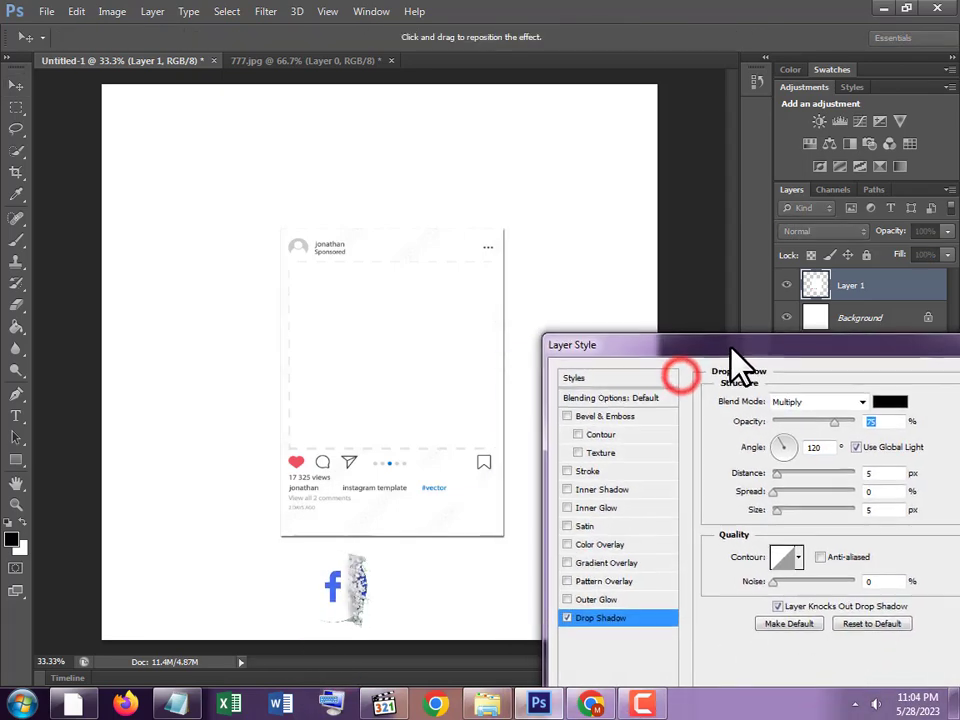
pyautogui.click(588, 620)
pyautogui.moveTo(775, 491); pyautogui.dragTo(790, 491)
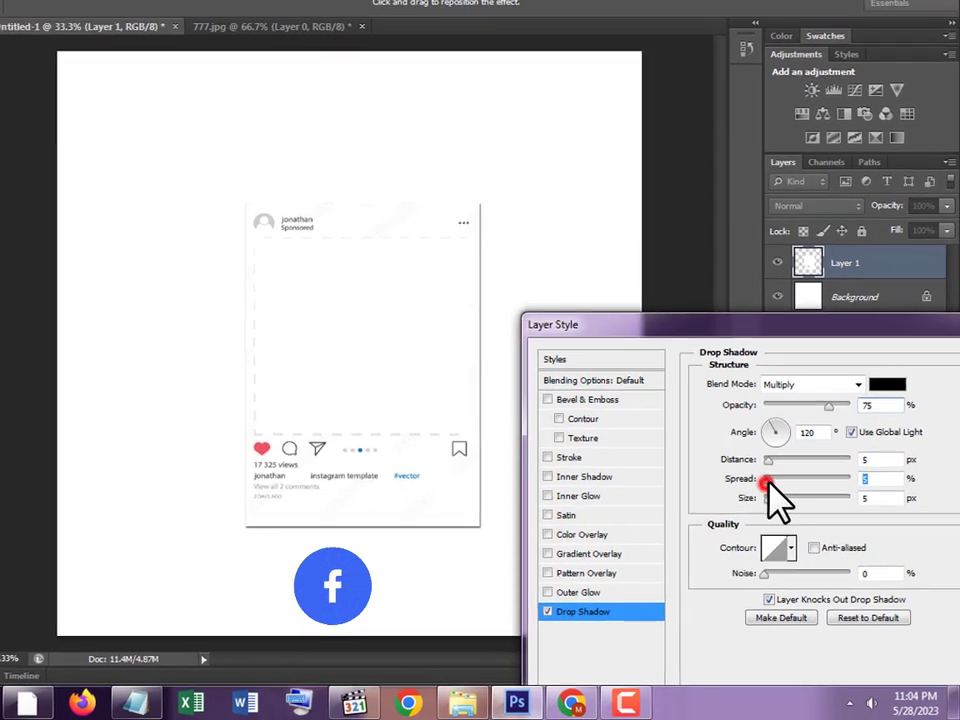
pyautogui.moveTo(727, 400)
pyautogui.mouseDown()
pyautogui.moveTo(717, 400)
pyautogui.moveTo(766, 425)
pyautogui.moveTo(755, 448)
pyautogui.moveTo(741, 448)
pyautogui.mouseUp()
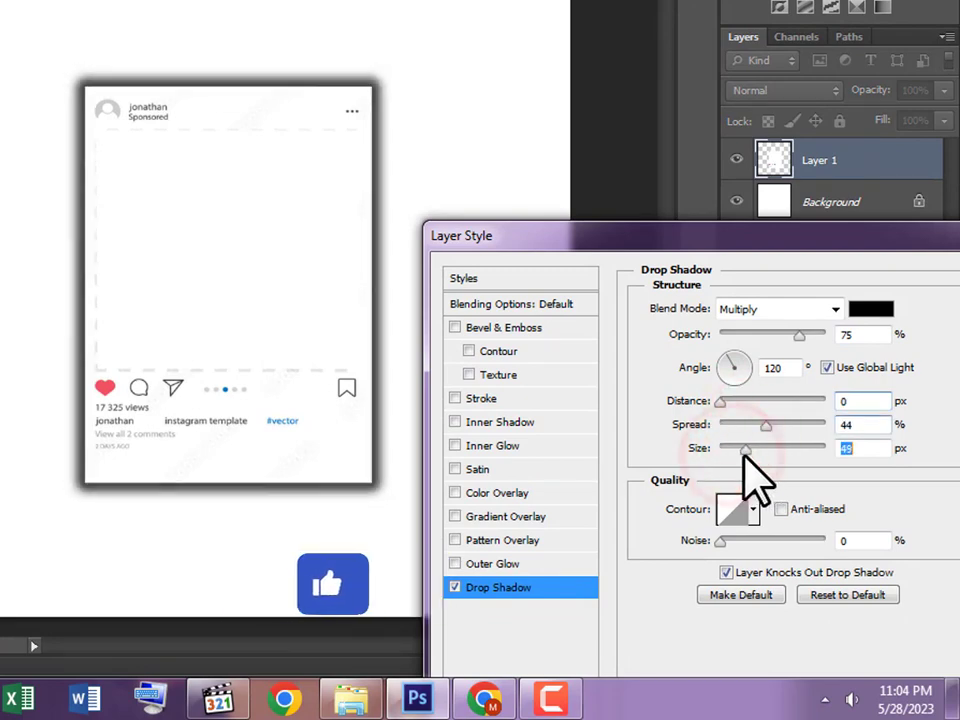
pyautogui.moveTo(609, 231); pyautogui.dragTo(457, 249)
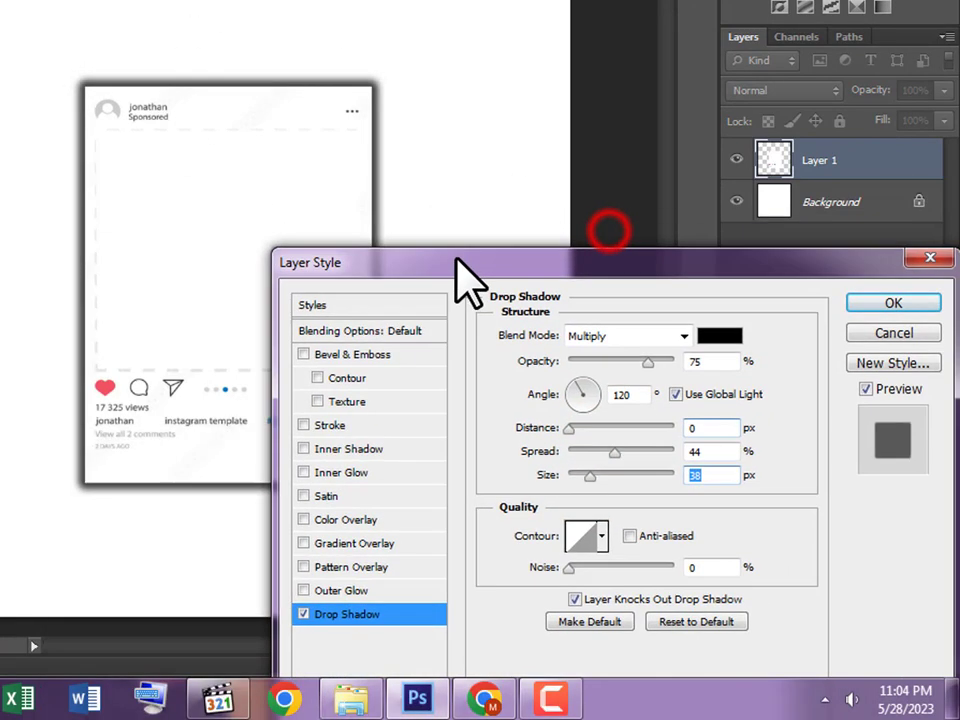
pyautogui.click(885, 293)
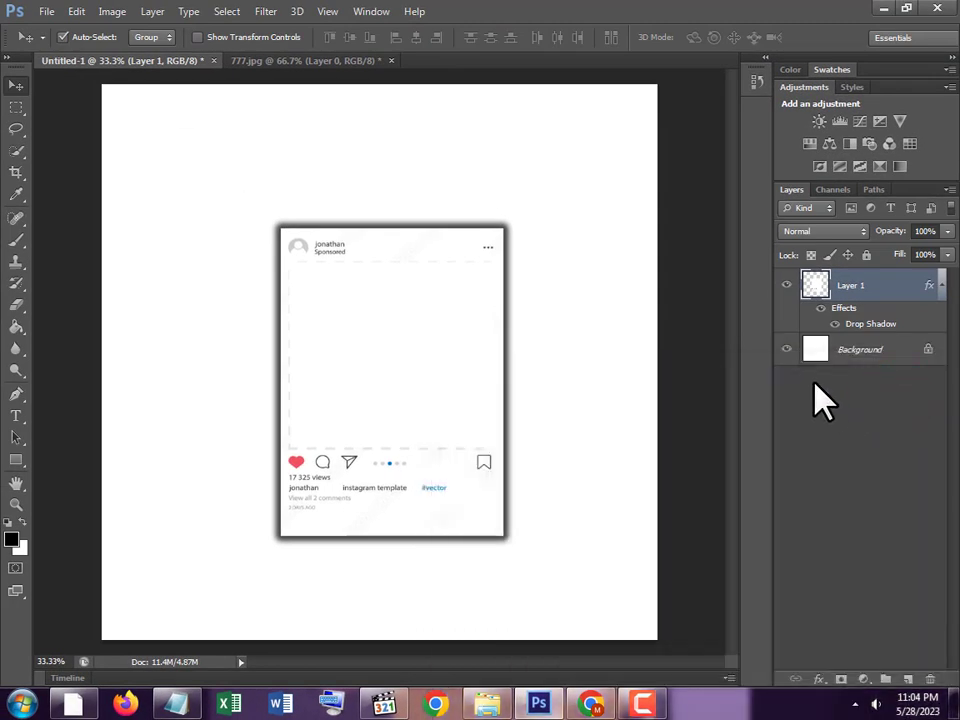
# Draw a bright yellow rectangle over the template's photo area.
pyautogui.click(18, 460)
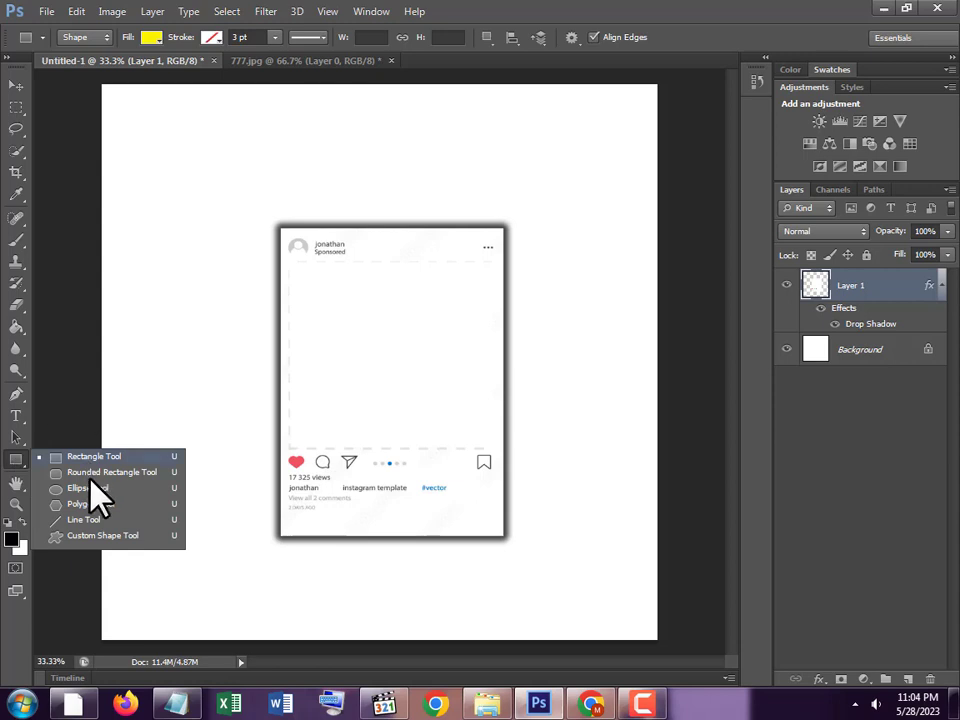
pyautogui.click(84, 459)
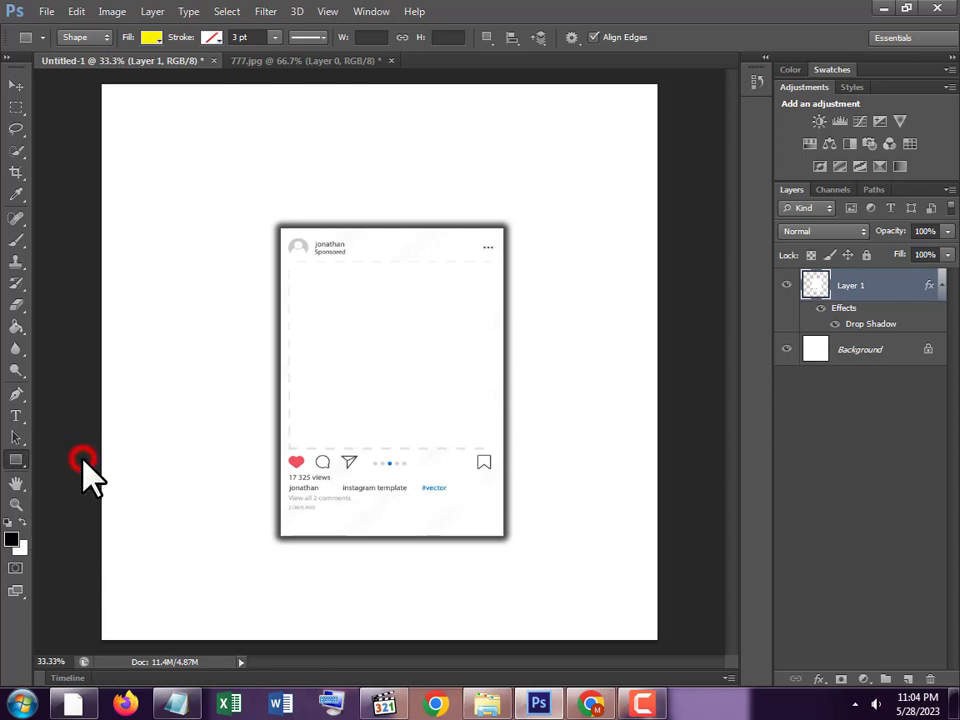
pyautogui.click(152, 38)
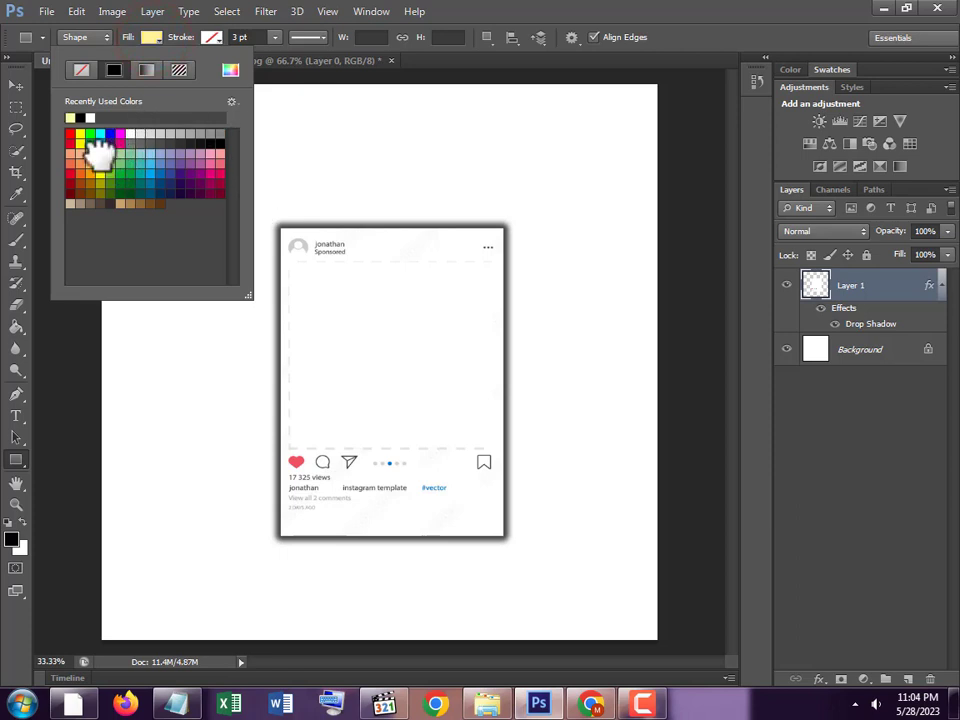
pyautogui.click(100, 153)
pyautogui.click(80, 133)
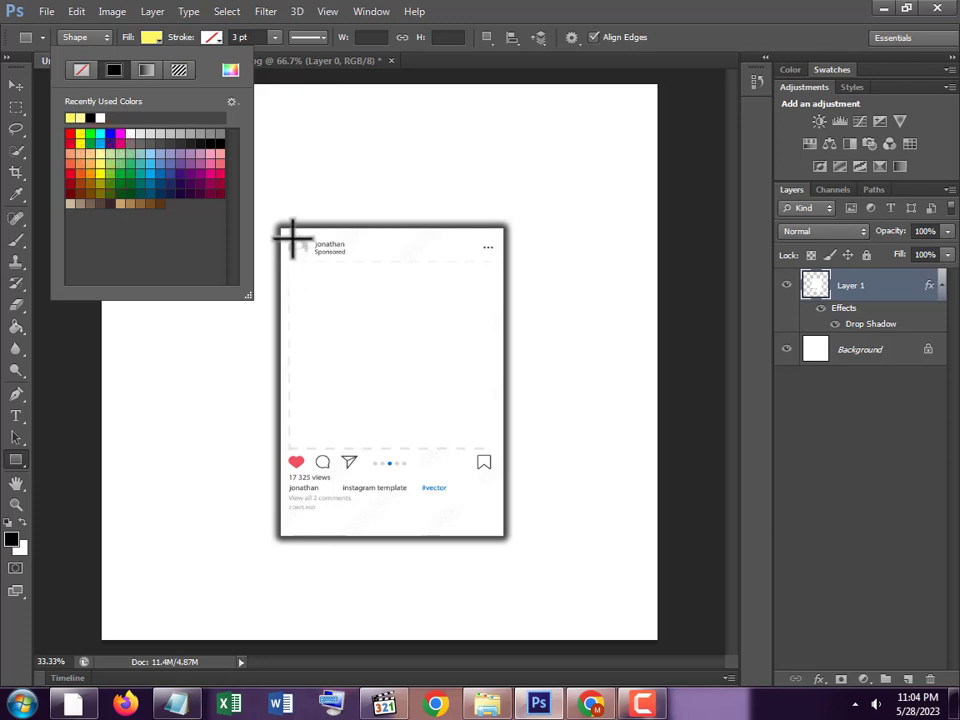
pyautogui.moveTo(289, 237); pyautogui.dragTo(500, 442)
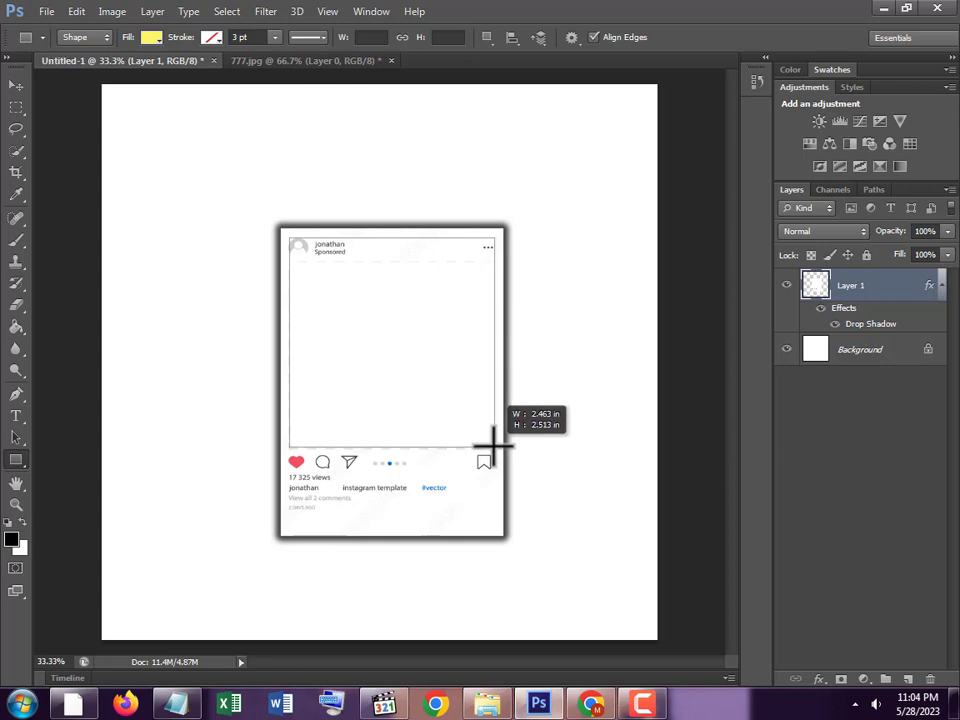
pyautogui.moveTo(500, 442); pyautogui.dragTo(492, 440)
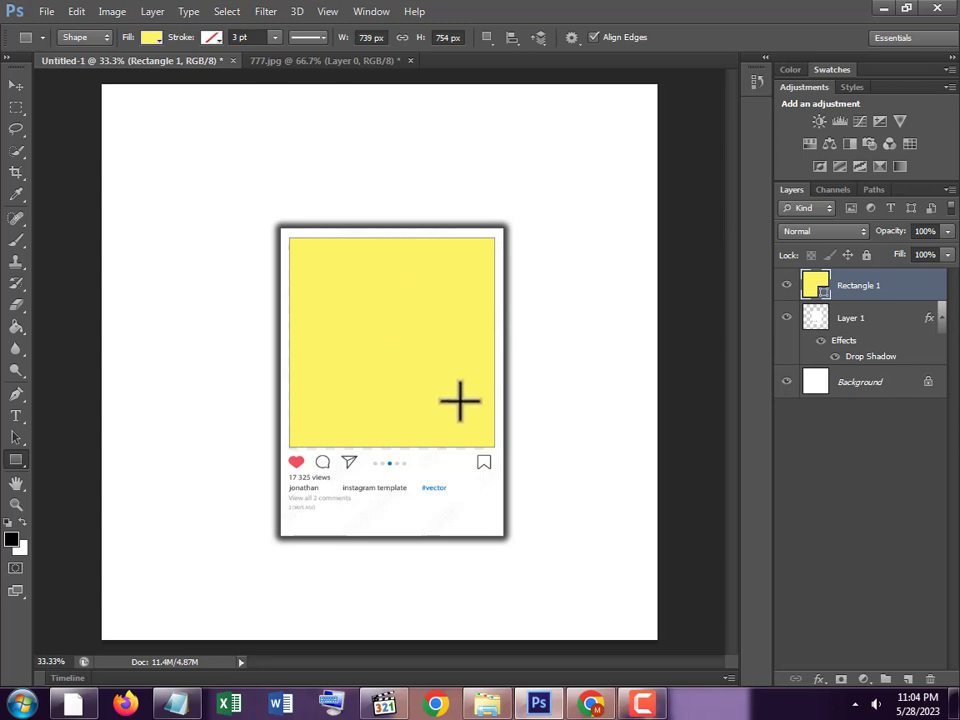
# Enlarge the yellow rectangle to 754 × 772 px so it fills the photo area.
pyautogui.hotkey('ctrl', 't')
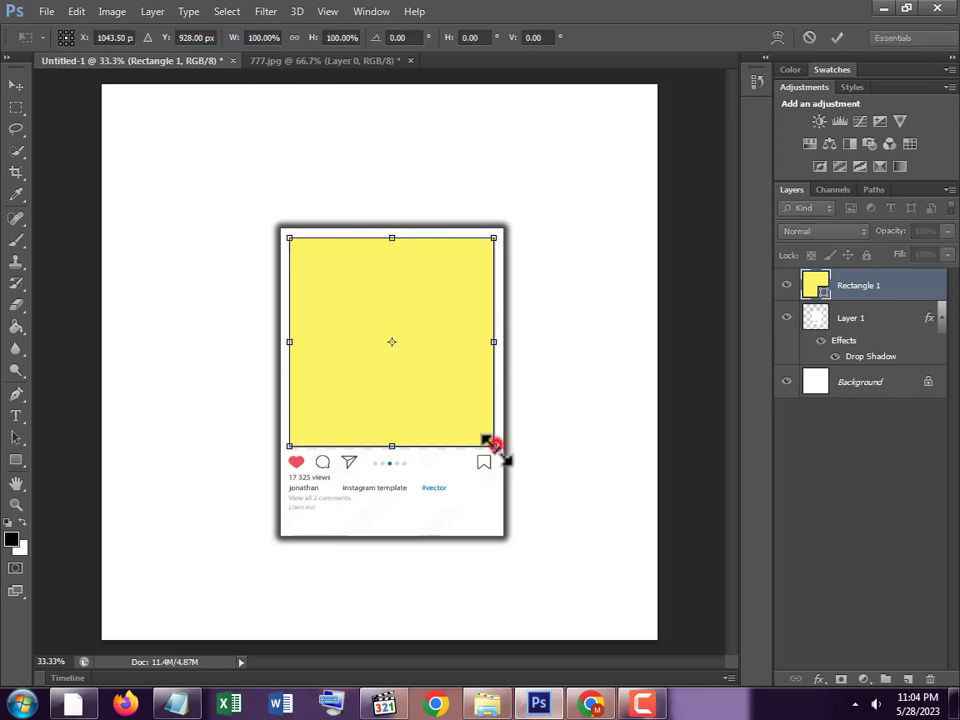
pyautogui.moveTo(493, 446); pyautogui.dragTo(496, 451)
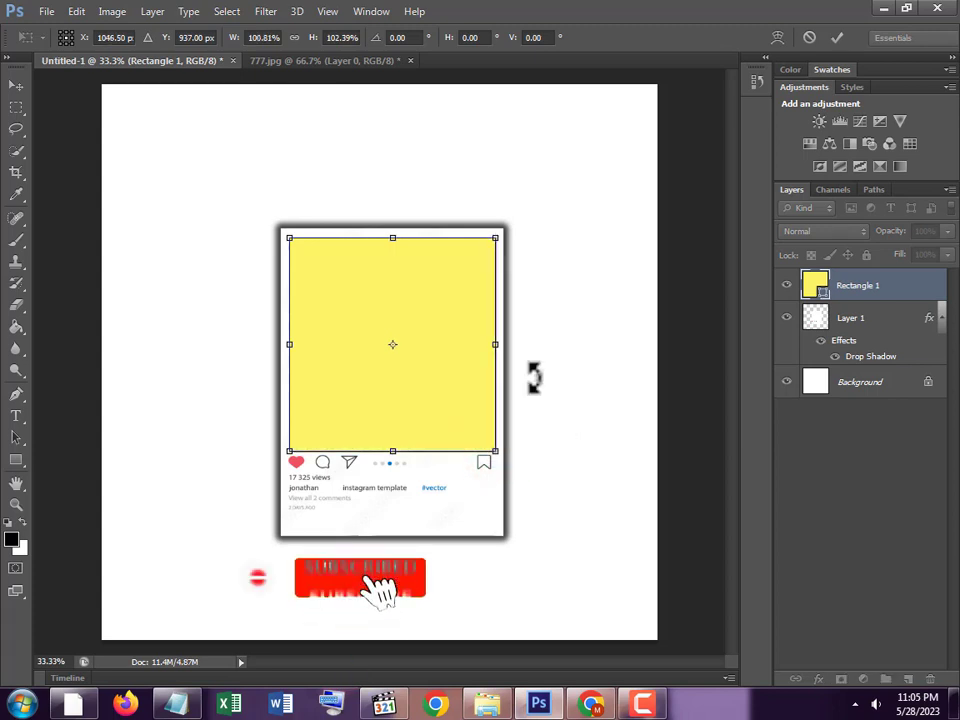
pyautogui.moveTo(290, 345); pyautogui.dragTo(292, 347)
pyautogui.press('Return')
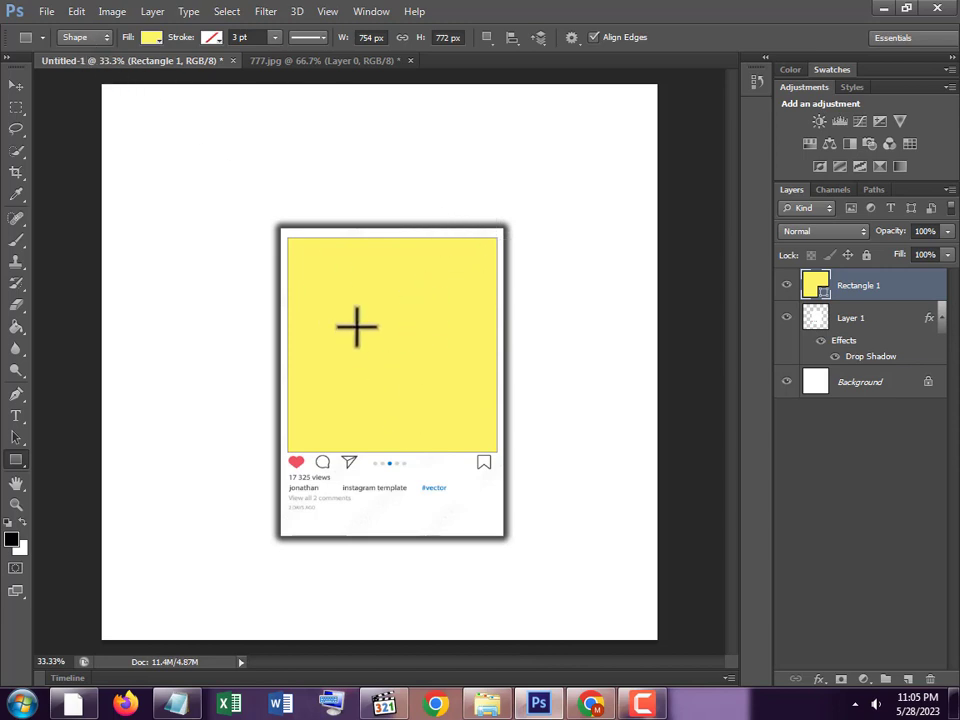
# Open the selfie photo pexels-sound-on-3756785.jpg.
pyautogui.click(47, 12)
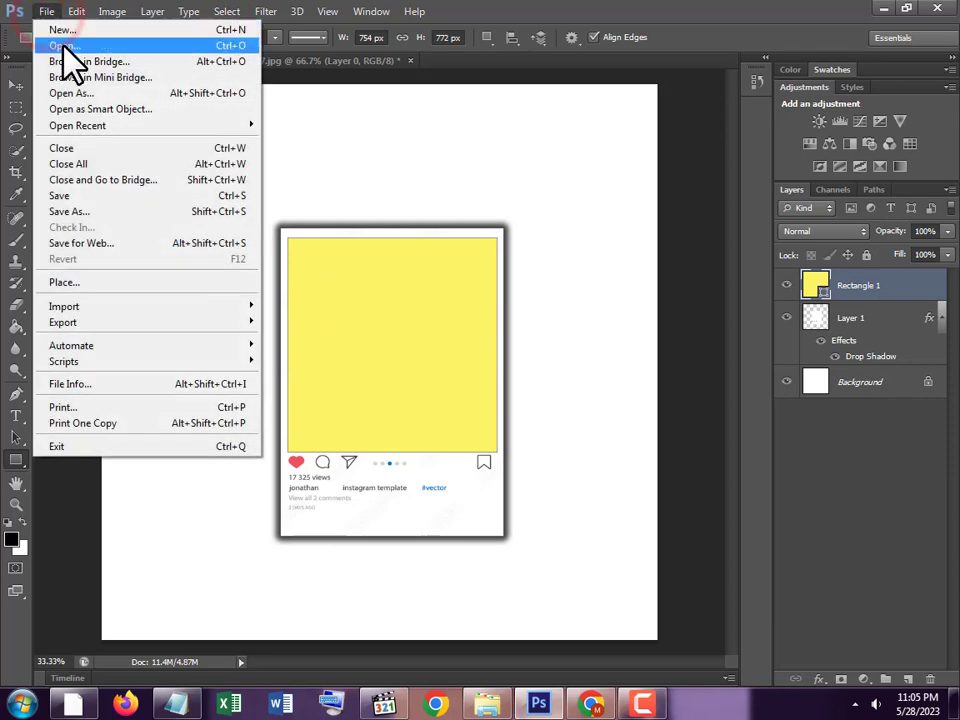
pyautogui.click(62, 44)
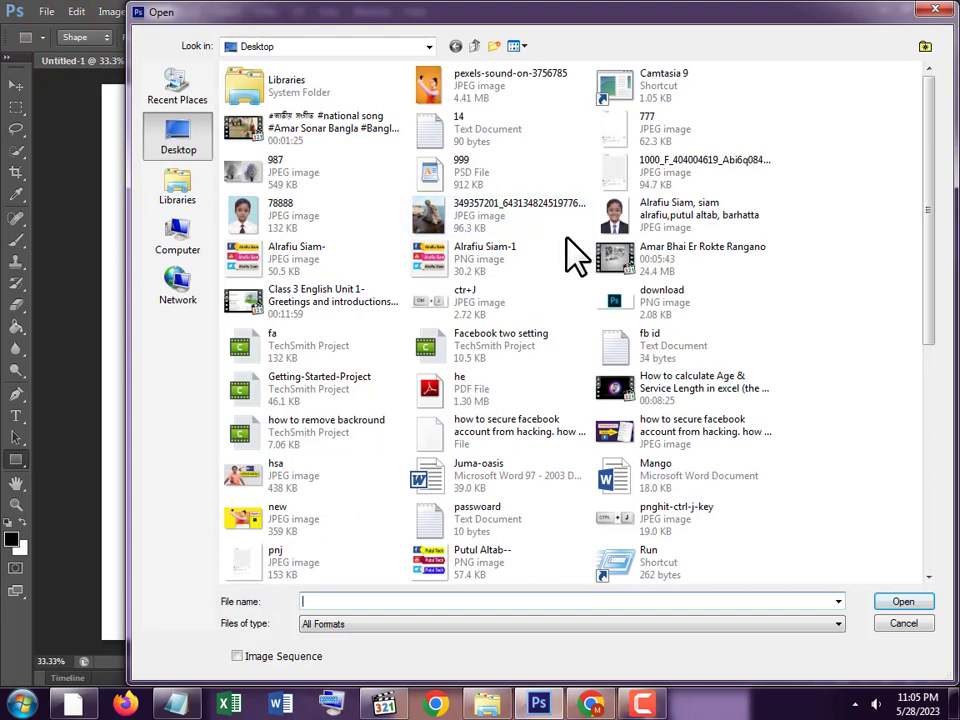
pyautogui.click(440, 95)
pyautogui.doubleClick(445, 96)
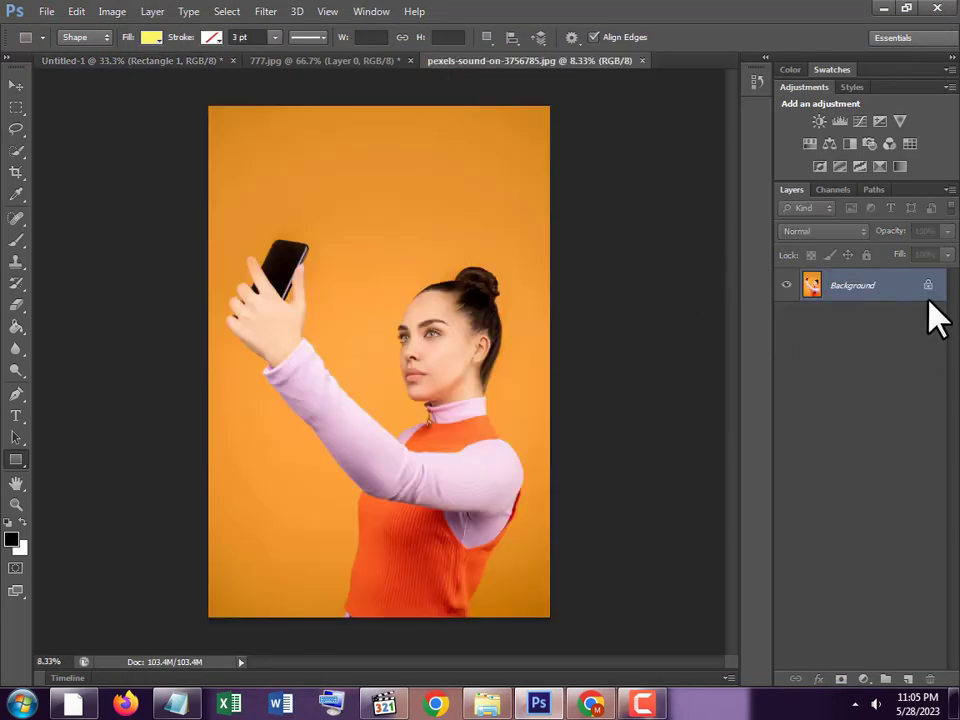
# Convert the photo's Background to Layer 0 and drag it into Untitled-1.
pyautogui.doubleClick(917, 293)
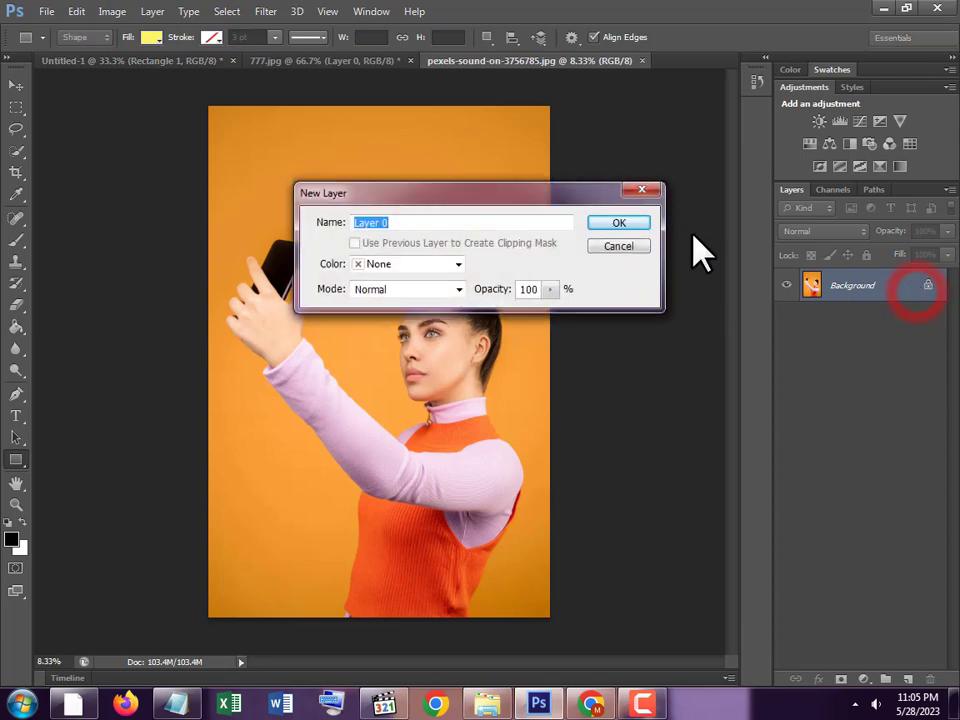
pyautogui.click(628, 222)
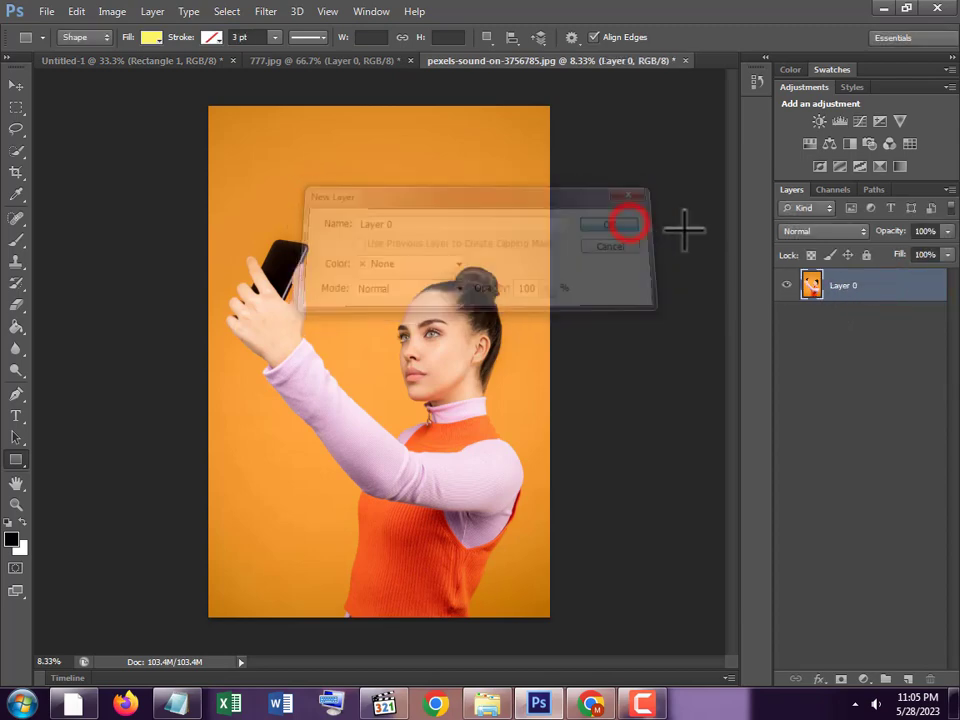
pyautogui.click(15, 85)
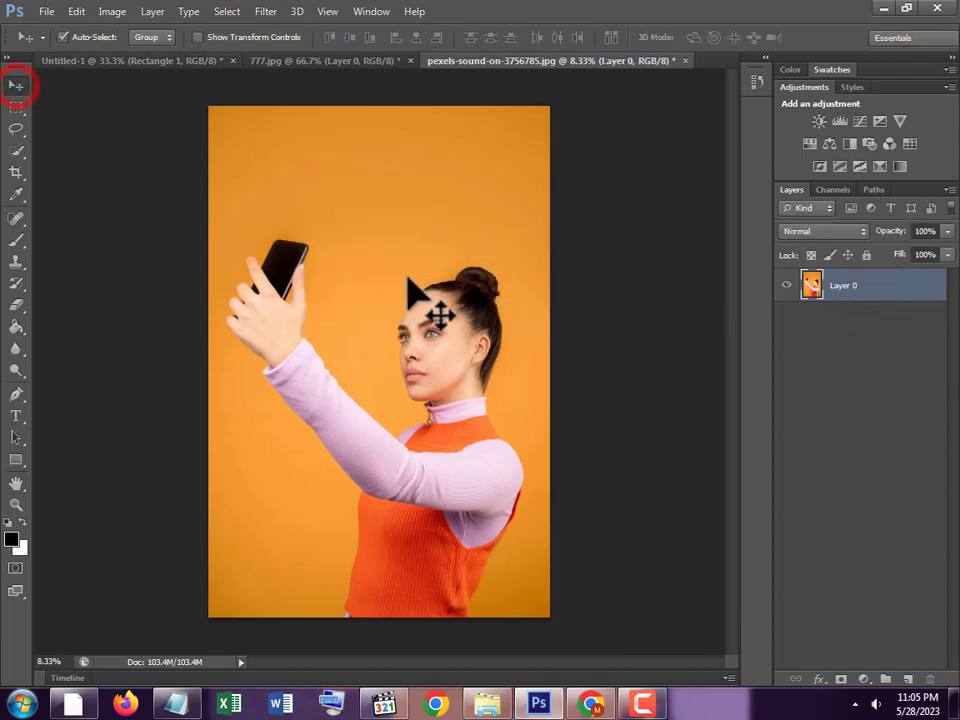
pyautogui.moveTo(435, 313)
pyautogui.mouseDown()
pyautogui.moveTo(170, 88)
pyautogui.moveTo(362, 358)
pyautogui.moveTo(418, 376)
pyautogui.mouseUp()
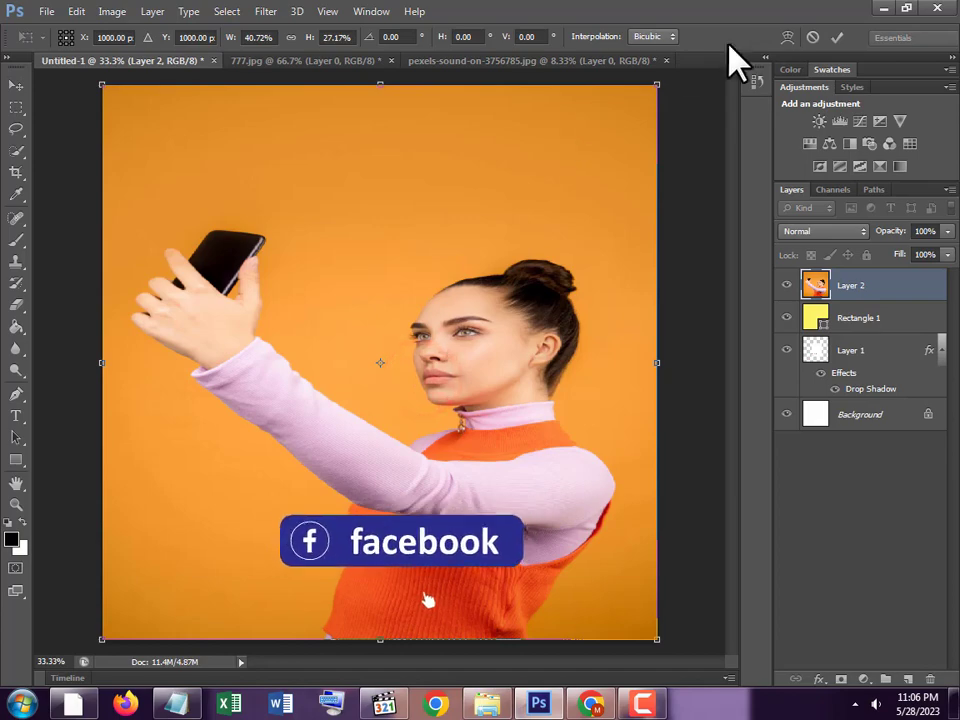
# Commit the selfie photo's placement as Layer 2 and lower its opacity to 51%.
pyautogui.click(834, 38)
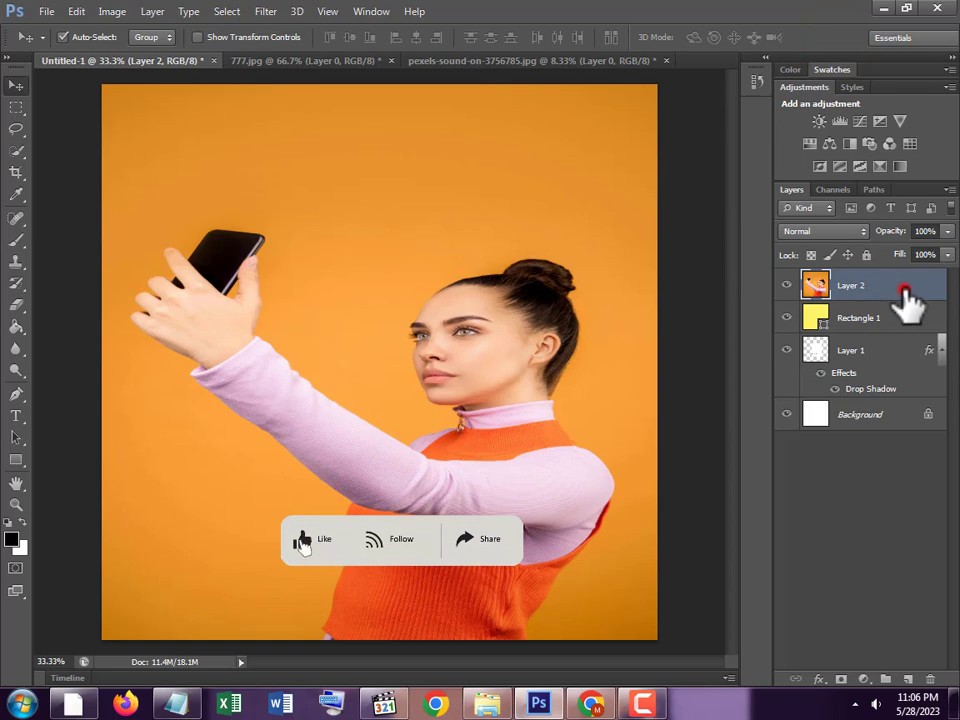
pyautogui.click(946, 231)
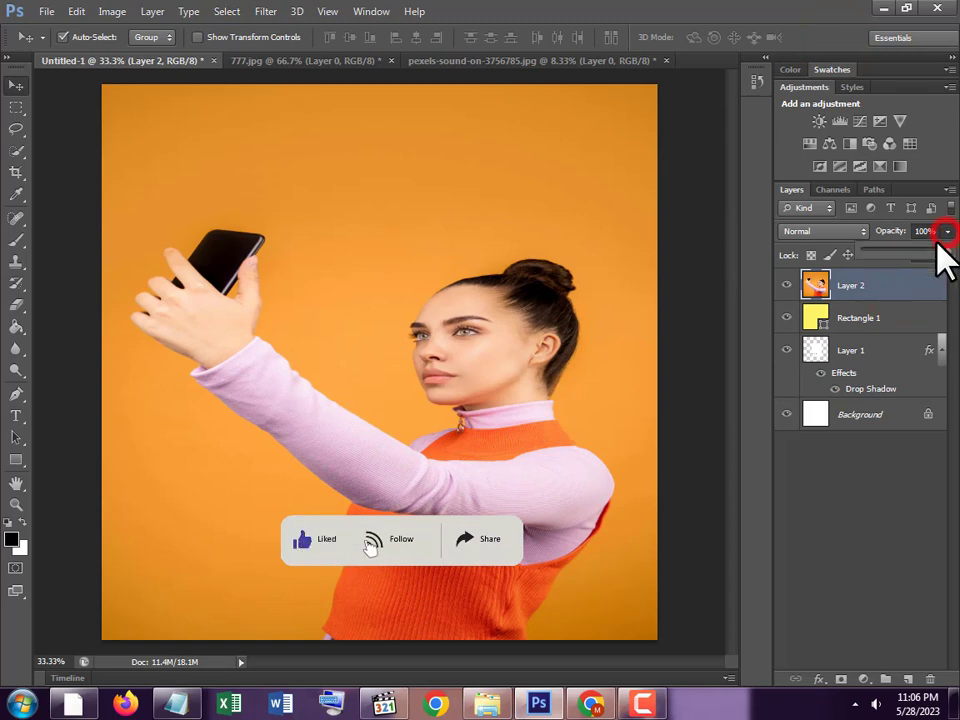
pyautogui.moveTo(947, 258)
pyautogui.mouseDown()
pyautogui.moveTo(917, 261)
pyautogui.moveTo(905, 250)
pyautogui.mouseUp()
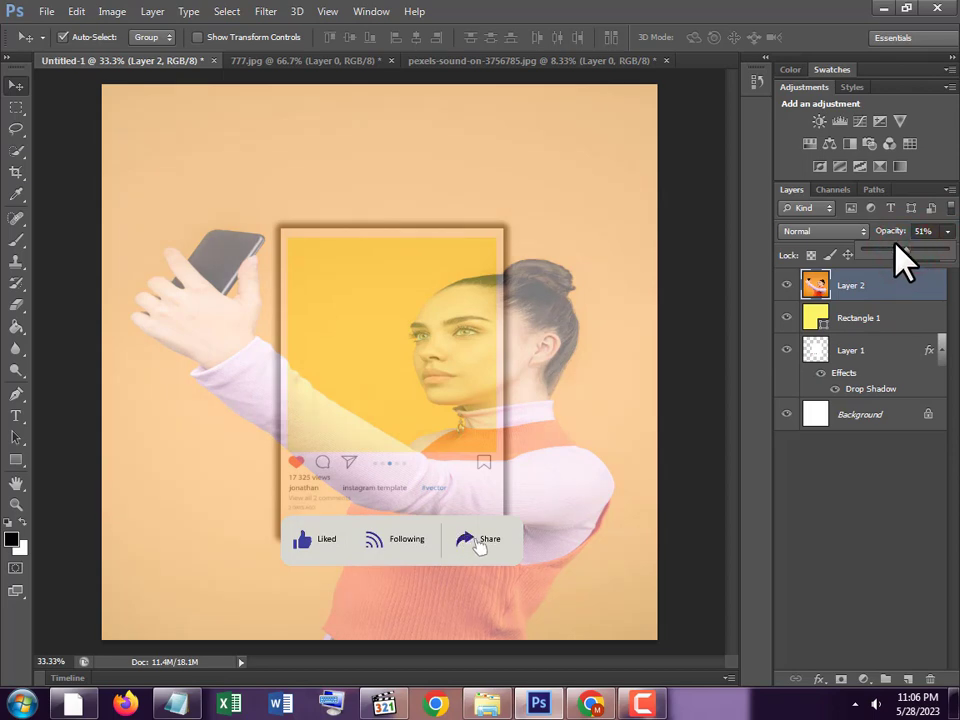
pyautogui.click(77, 12)
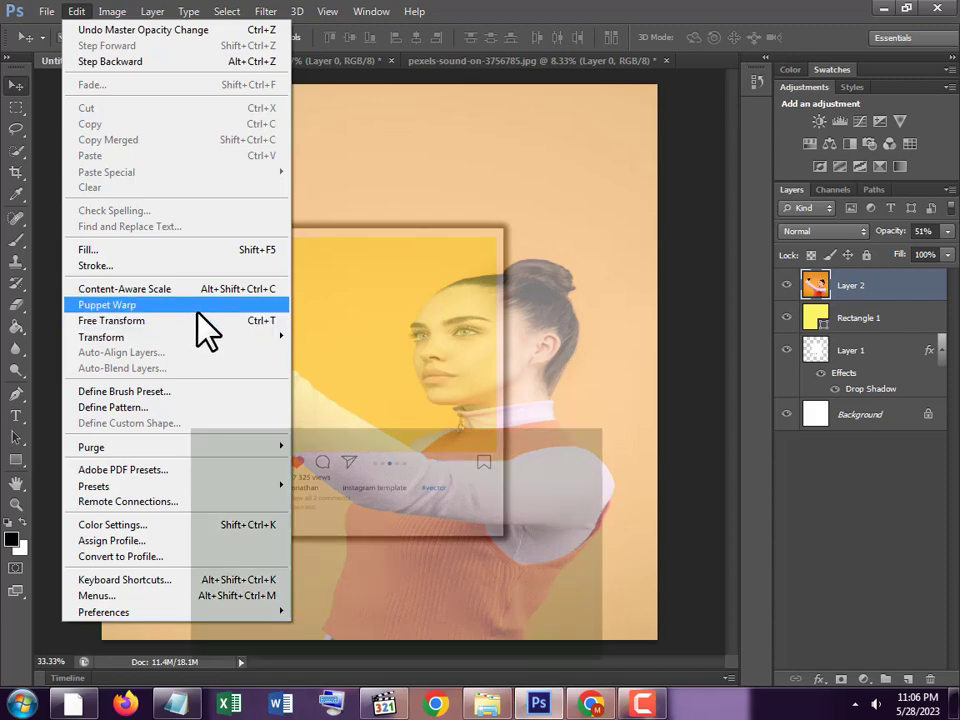
# Scale the selfie photo to about 69.15% × 77.10%, extending the woman left beyond the frame.
pyautogui.click(198, 321)
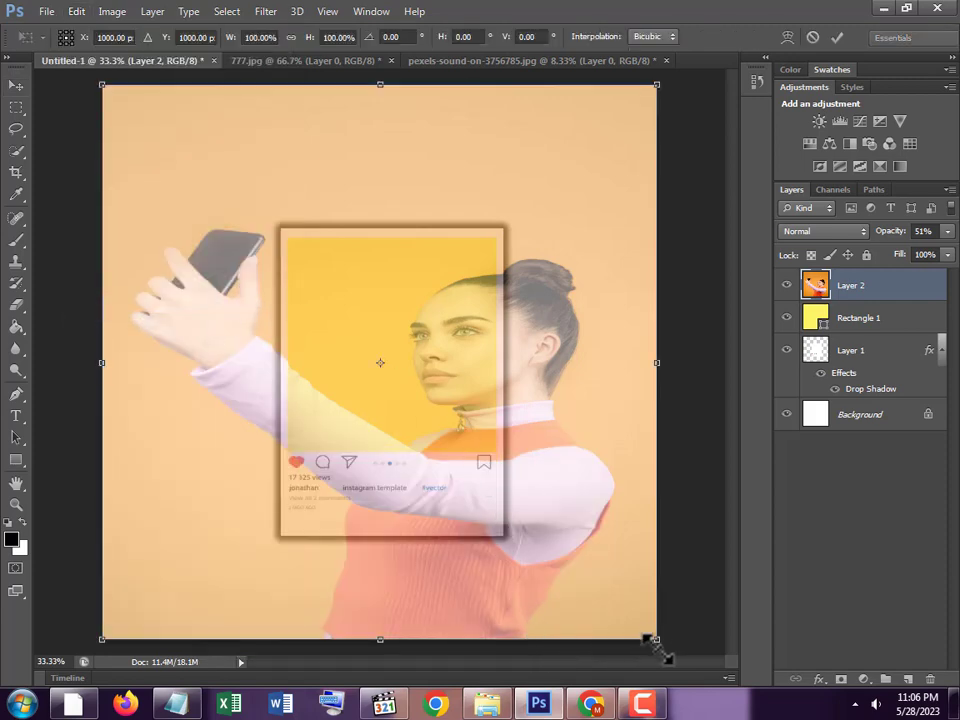
pyautogui.moveTo(657, 639)
pyautogui.mouseDown()
pyautogui.moveTo(476, 521)
pyautogui.moveTo(505, 463)
pyautogui.moveTo(498, 450)
pyautogui.moveTo(393, 446)
pyautogui.moveTo(435, 452)
pyautogui.moveTo(475, 428)
pyautogui.moveTo(496, 450)
pyautogui.mouseUp()
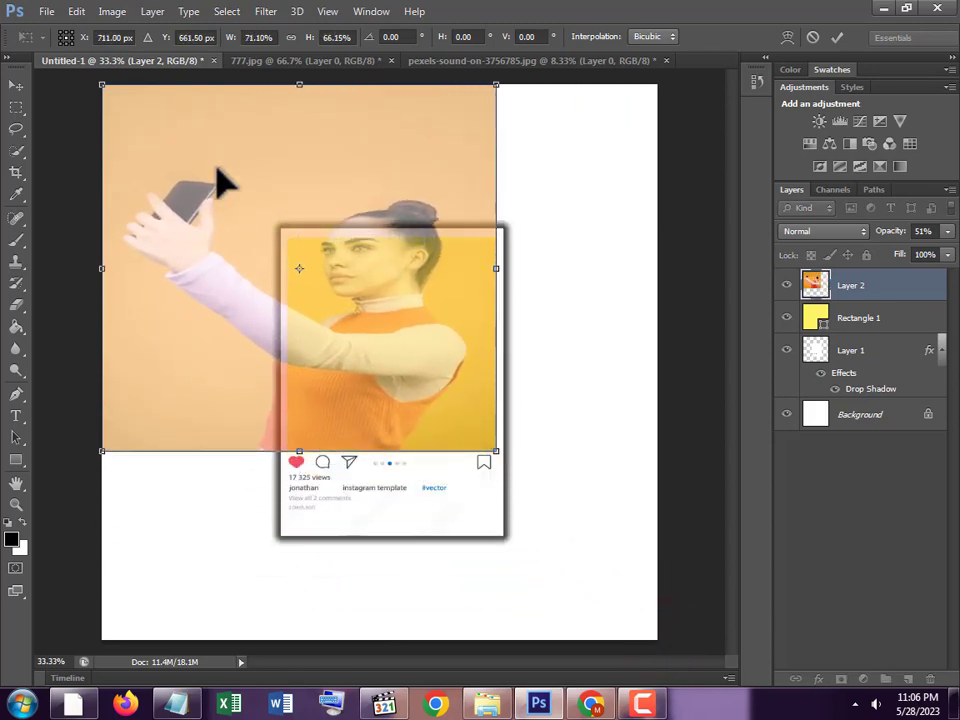
pyautogui.moveTo(104, 88)
pyautogui.mouseDown()
pyautogui.moveTo(257, 223)
pyautogui.moveTo(281, 227)
pyautogui.moveTo(129, 130)
pyautogui.mouseUp()
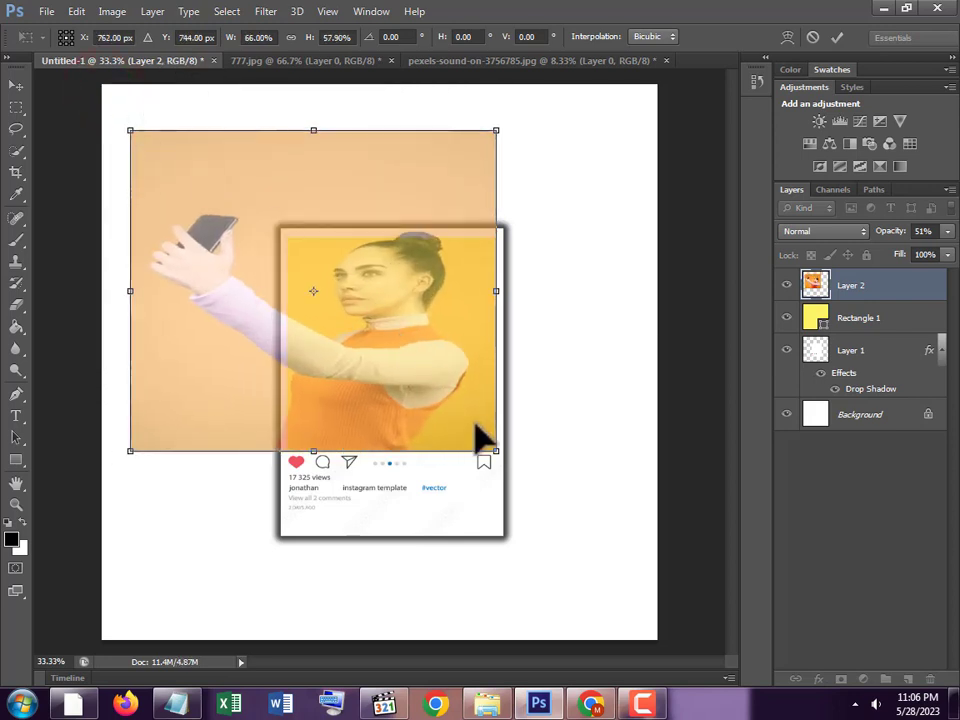
pyautogui.moveTo(494, 447); pyautogui.dragTo(500, 452)
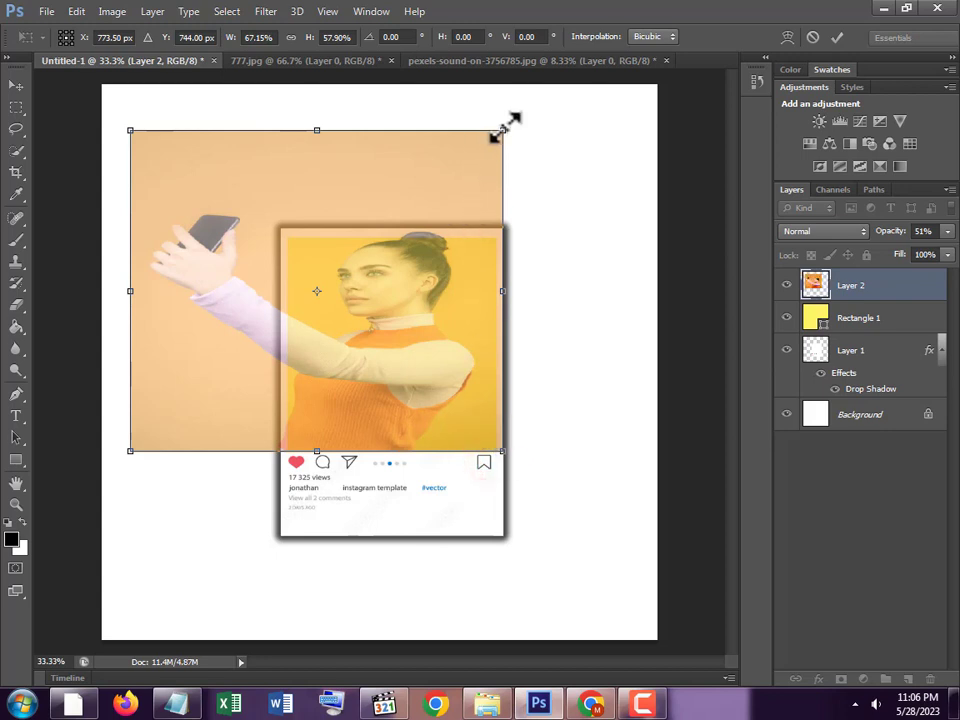
pyautogui.moveTo(502, 124)
pyautogui.mouseDown()
pyautogui.moveTo(527, 30)
pyautogui.moveTo(503, 17)
pyautogui.mouseUp()
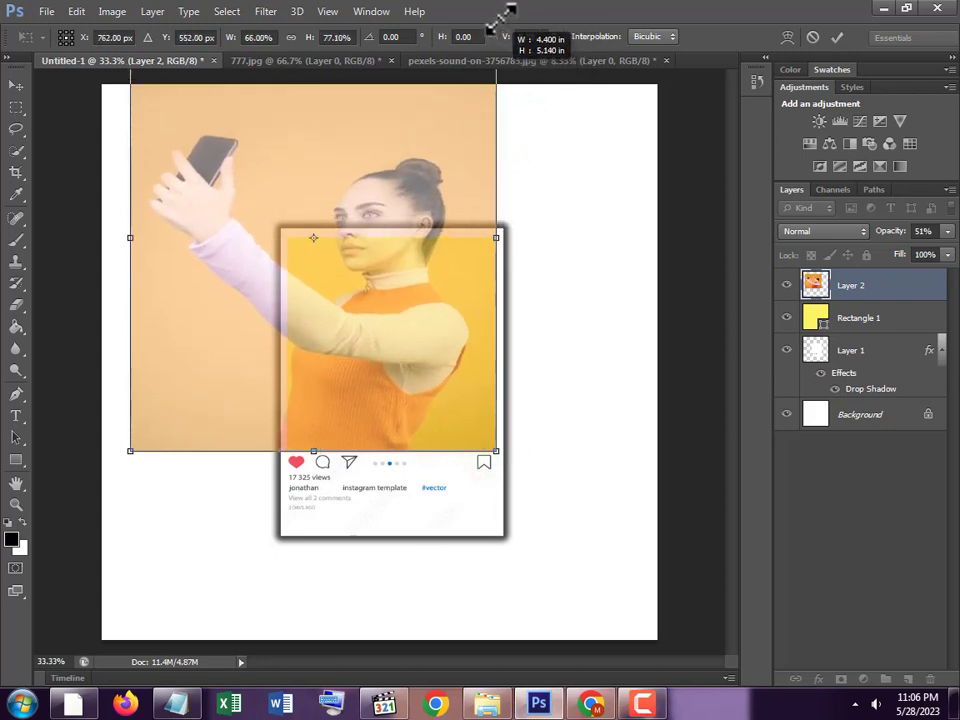
pyautogui.click(484, 440)
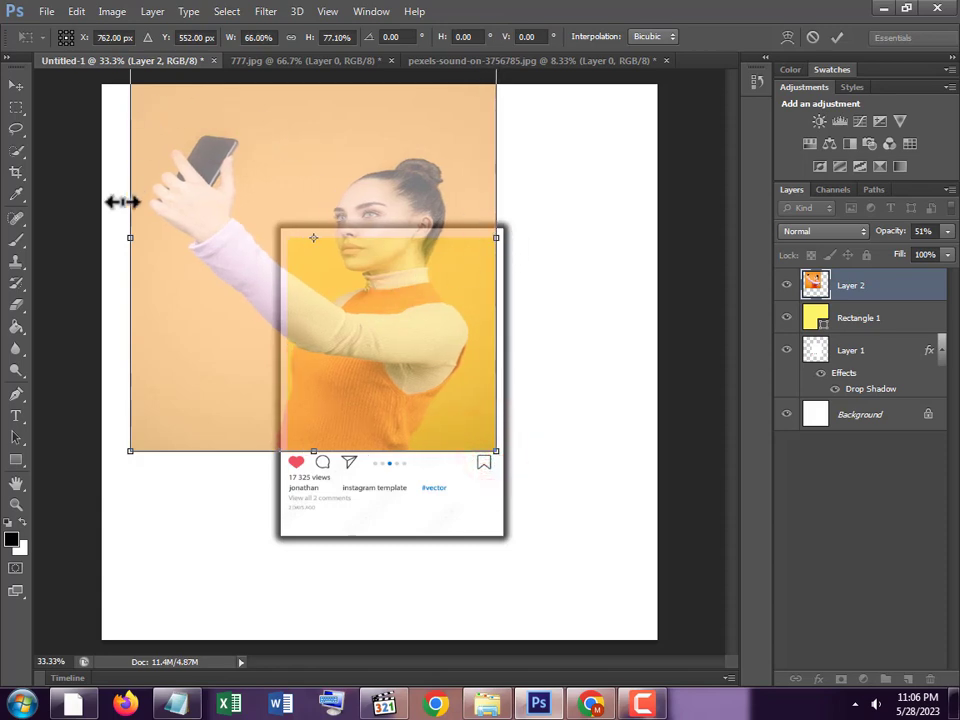
pyautogui.moveTo(129, 239); pyautogui.dragTo(112, 239)
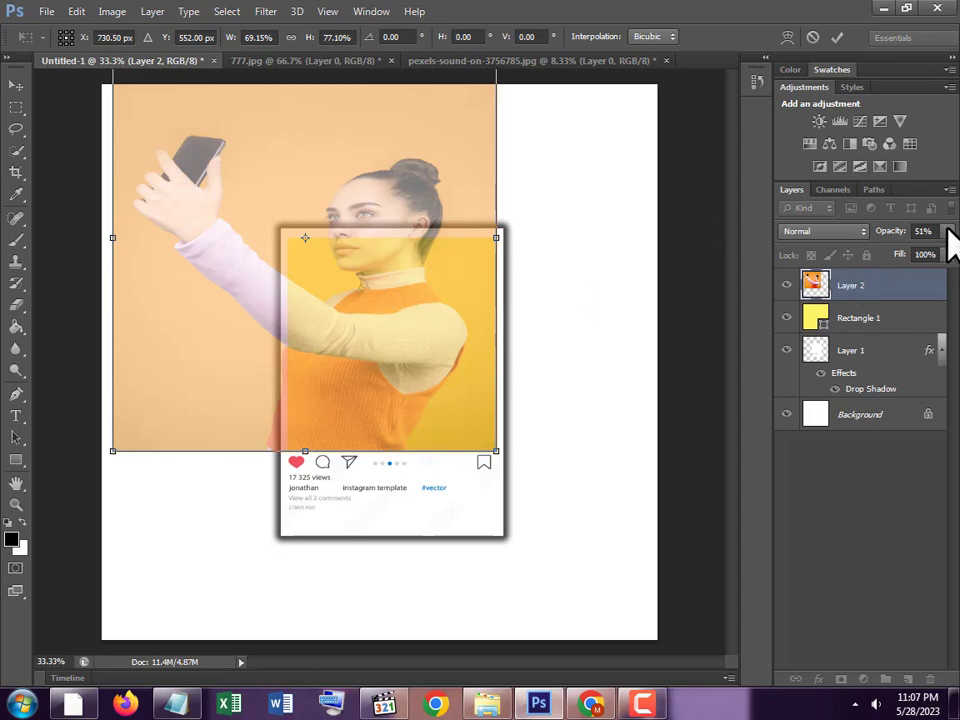
# Restore Layer 2 to 100% opacity and commit the new size and position.
pyautogui.moveTo(926, 236); pyautogui.dragTo(948, 250)
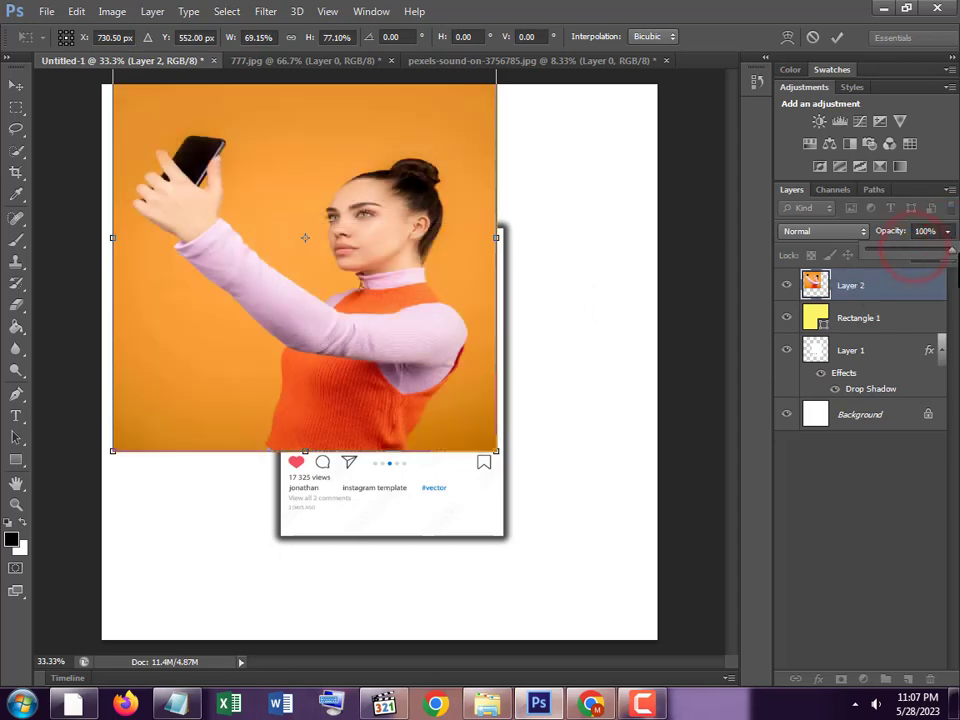
pyautogui.click(881, 291)
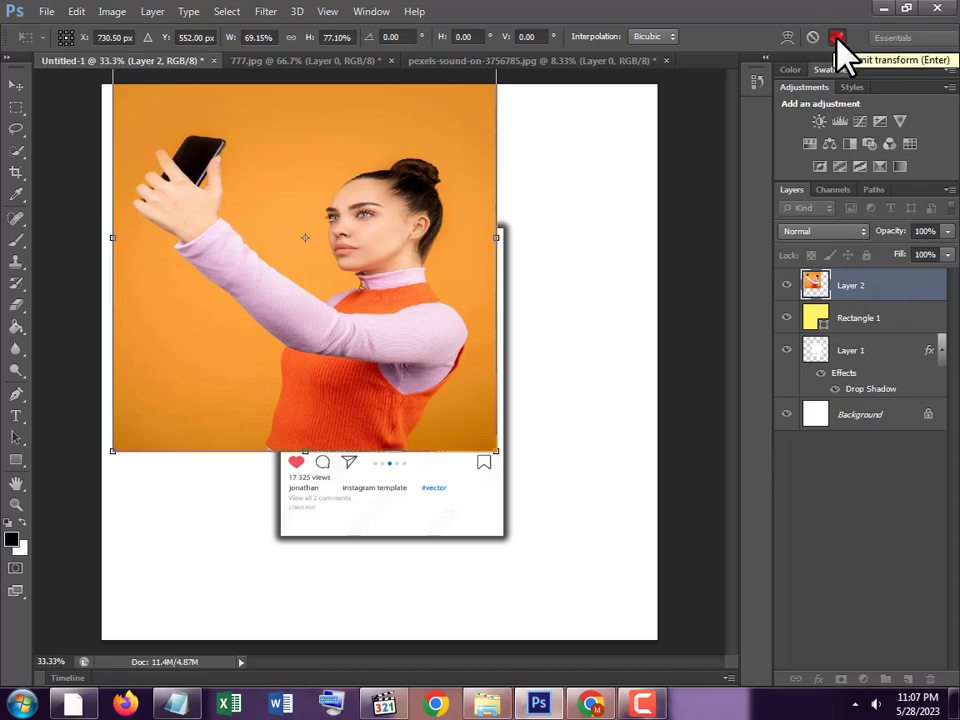
pyautogui.click(838, 37)
# Set Layer 2 to 51% opacity, clip it to Rectangle 1, and duplicate it as Layer 2 copy.
pyautogui.press('5')
pyautogui.press('1')
pyautogui.rightClick(881, 290)
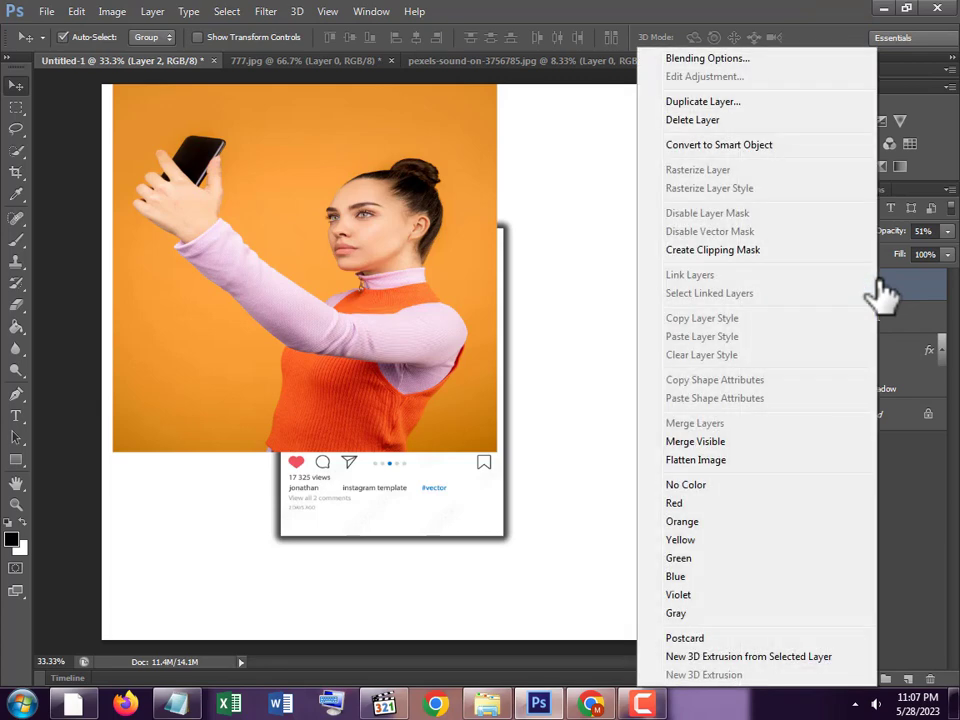
pyautogui.click(730, 250)
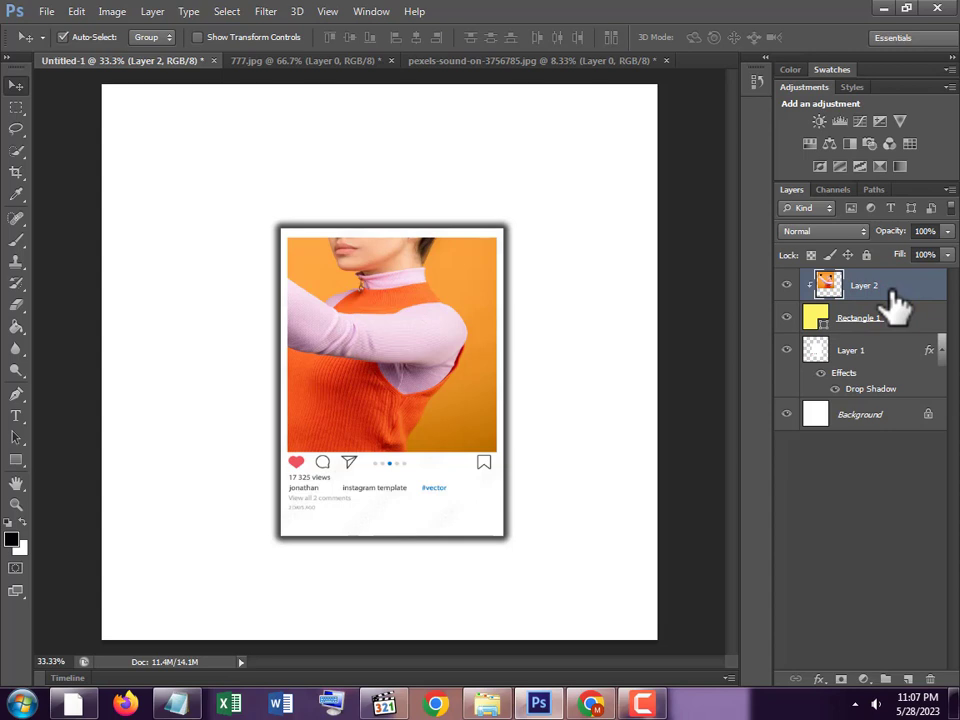
pyautogui.hotkey('ctrl', 'j')
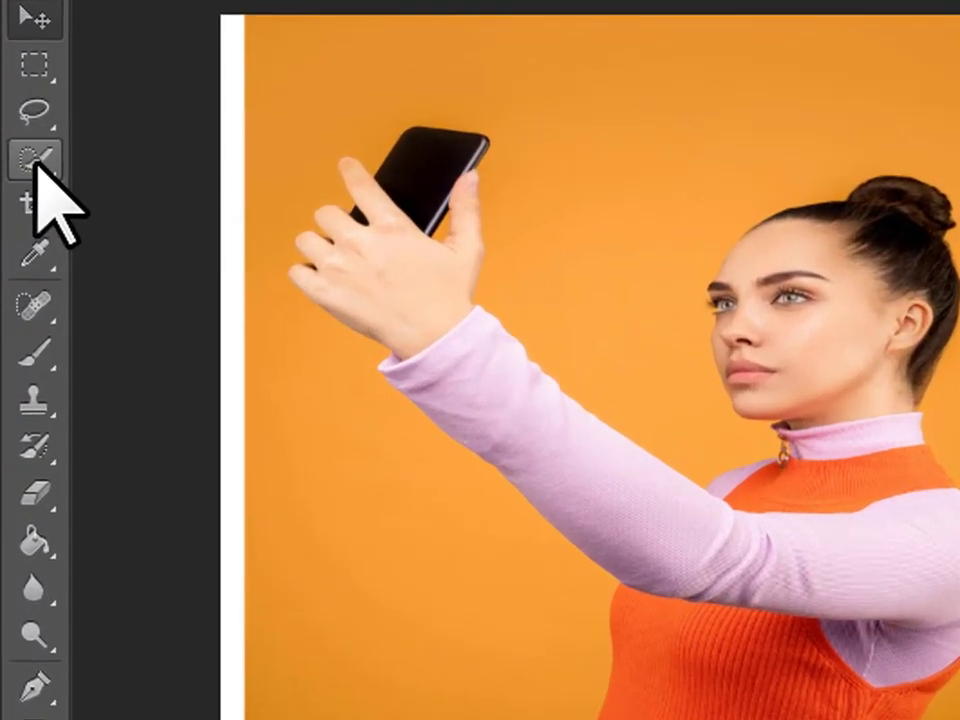
# Use the Quick Selection Tool to select the selfie woman on Layer 2 copy, from phone hand to torso.
pyautogui.rightClick(16, 153)
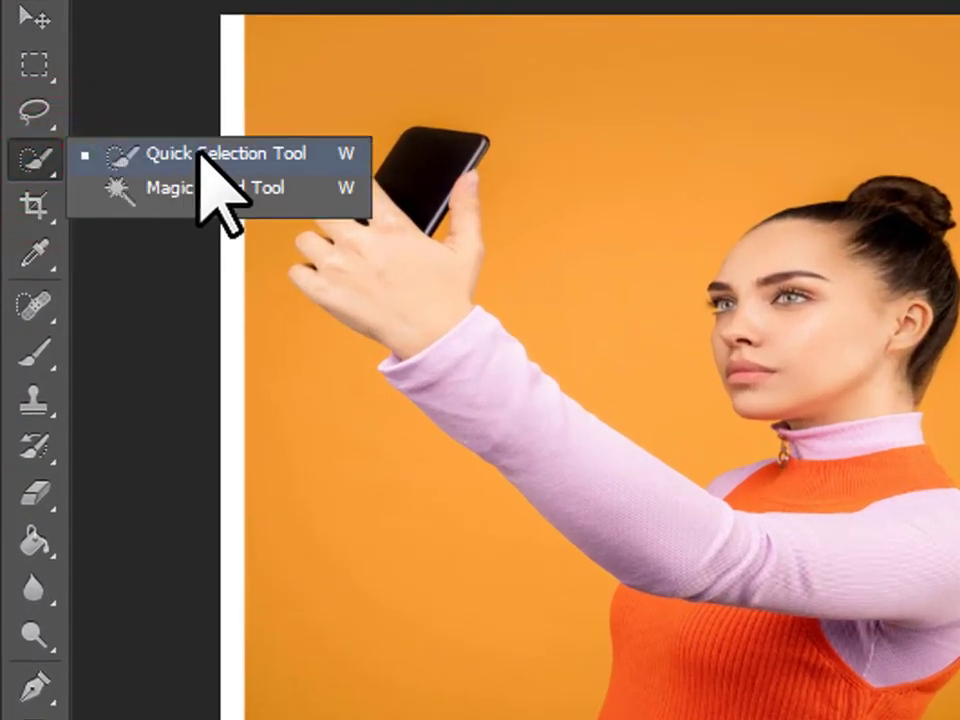
pyautogui.click(199, 150)
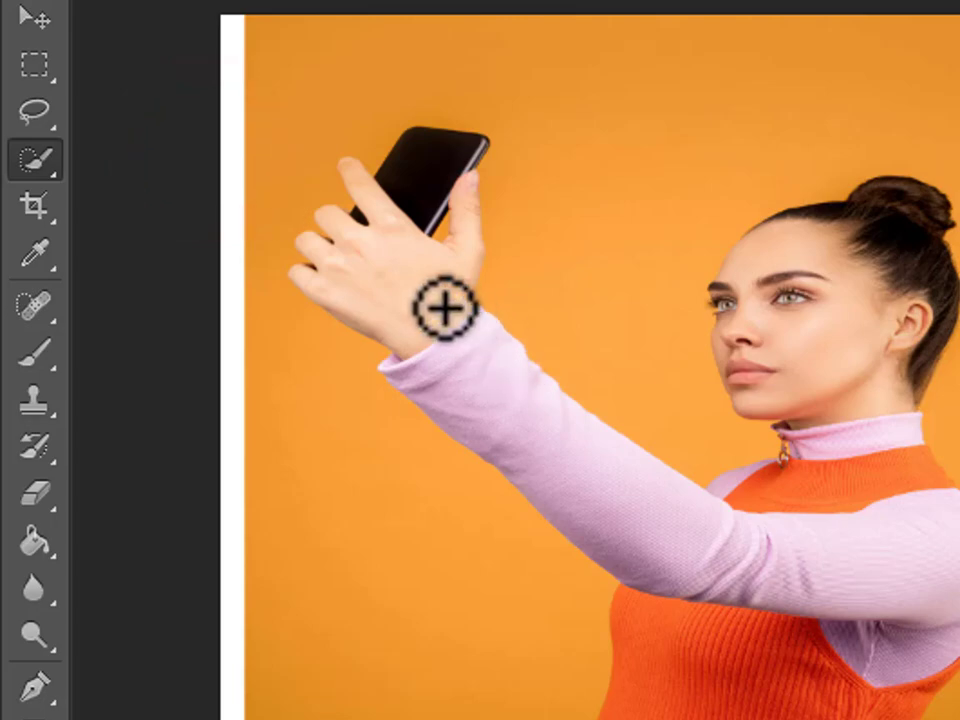
pyautogui.moveTo(210, 218)
pyautogui.mouseDown()
pyautogui.moveTo(284, 289)
pyautogui.moveTo(338, 403)
pyautogui.moveTo(318, 426)
pyautogui.moveTo(416, 362)
pyautogui.moveTo(386, 208)
pyautogui.moveTo(374, 288)
pyautogui.moveTo(366, 286)
pyautogui.moveTo(426, 332)
pyautogui.moveTo(439, 384)
pyautogui.moveTo(413, 324)
pyautogui.moveTo(500, 327)
pyautogui.mouseUp()
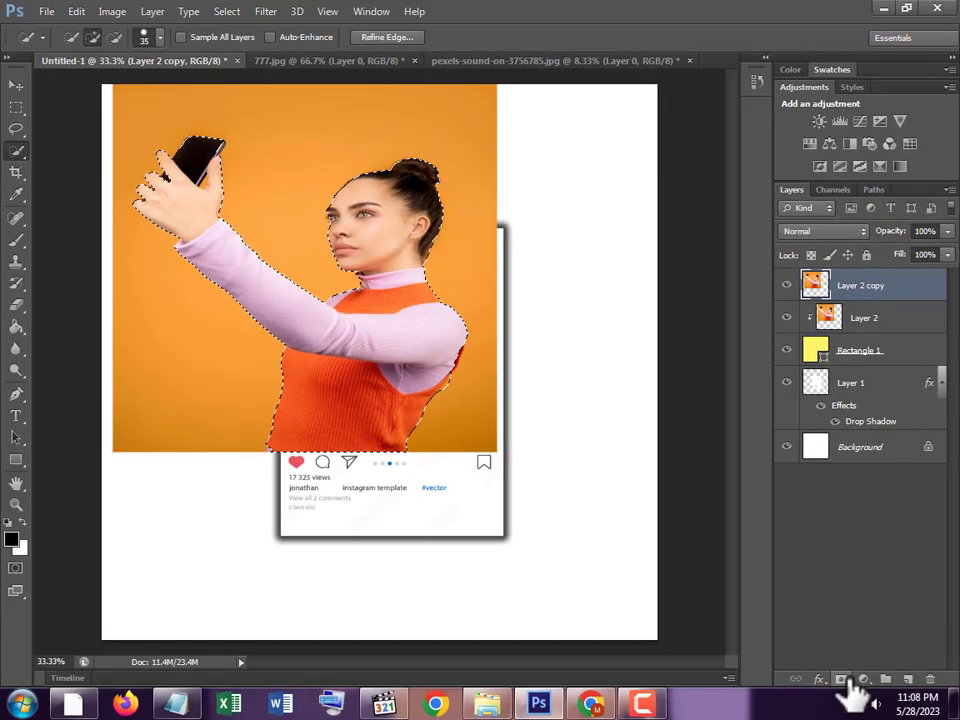
# Mask Layer 2 copy to the woman and erase the sweater overhanging the frame's left edge.
pyautogui.click(842, 680)
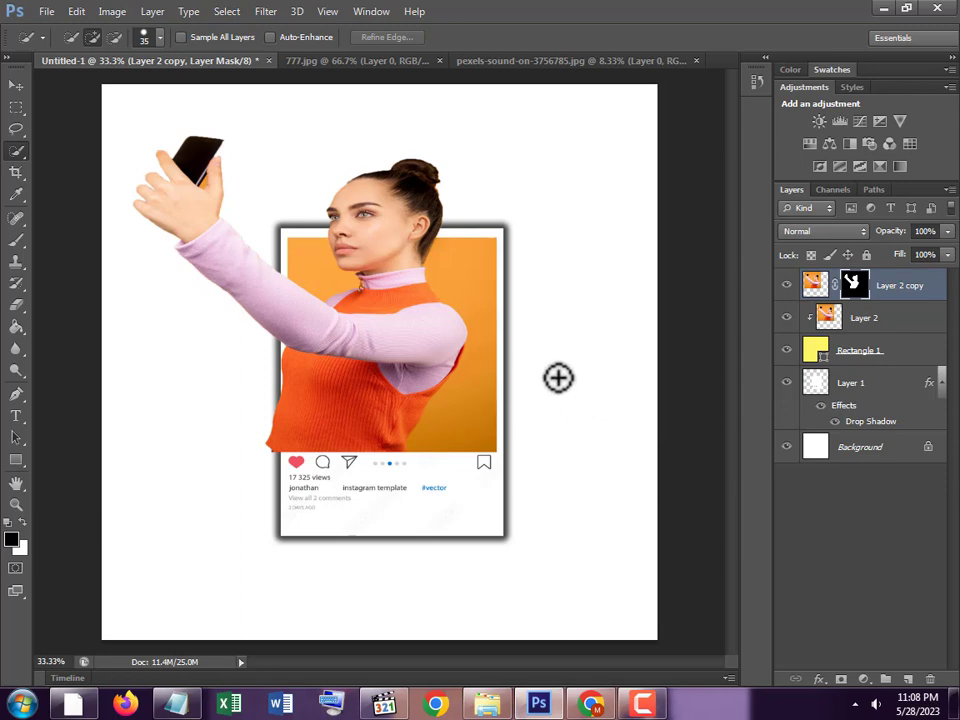
pyautogui.click(16, 304)
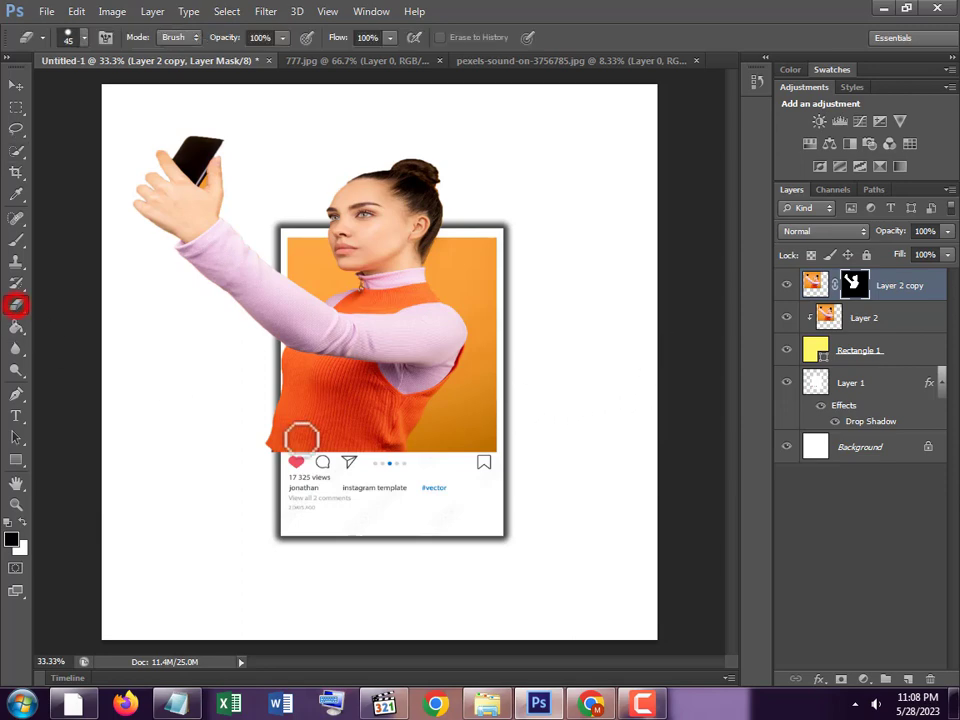
pyautogui.click(276, 390)
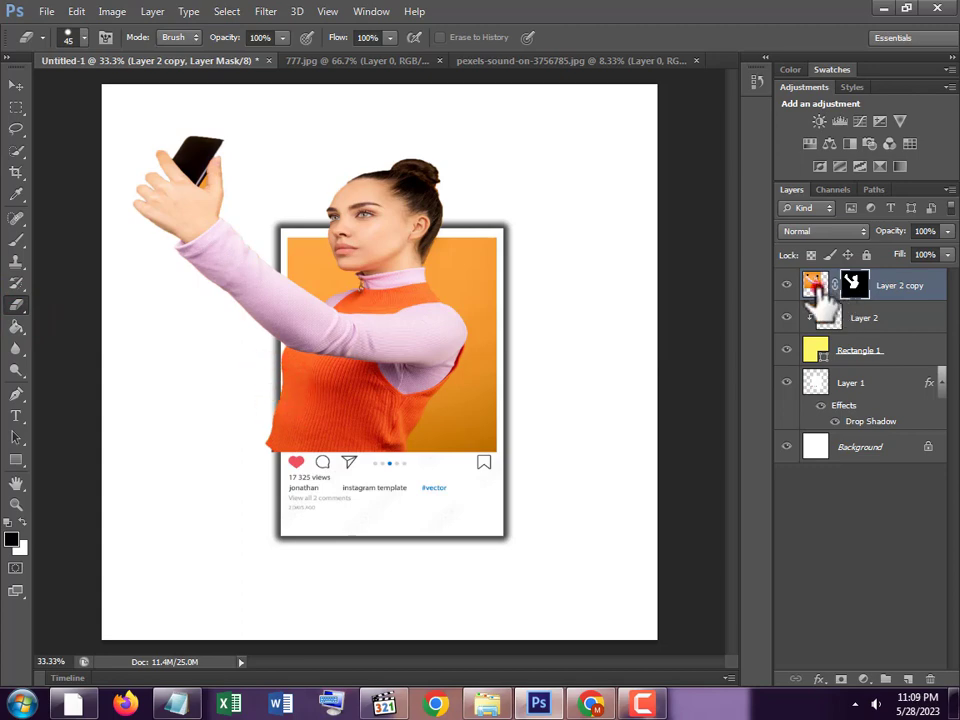
pyautogui.click(815, 285)
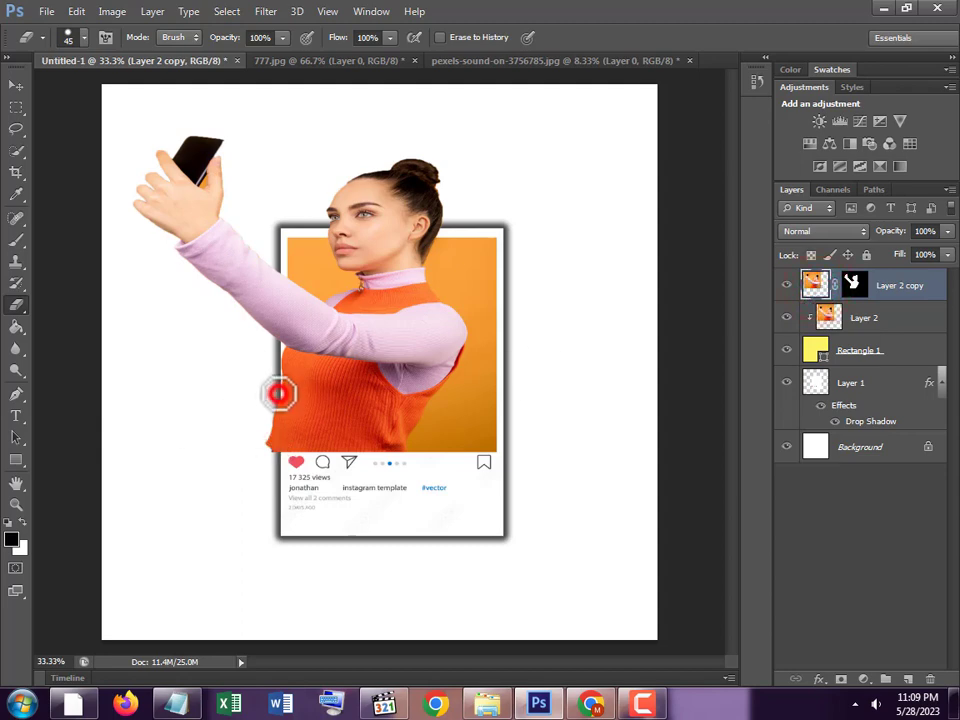
pyautogui.moveTo(278, 393)
pyautogui.mouseDown()
pyautogui.moveTo(270, 447)
pyautogui.moveTo(270, 410)
pyautogui.mouseUp()
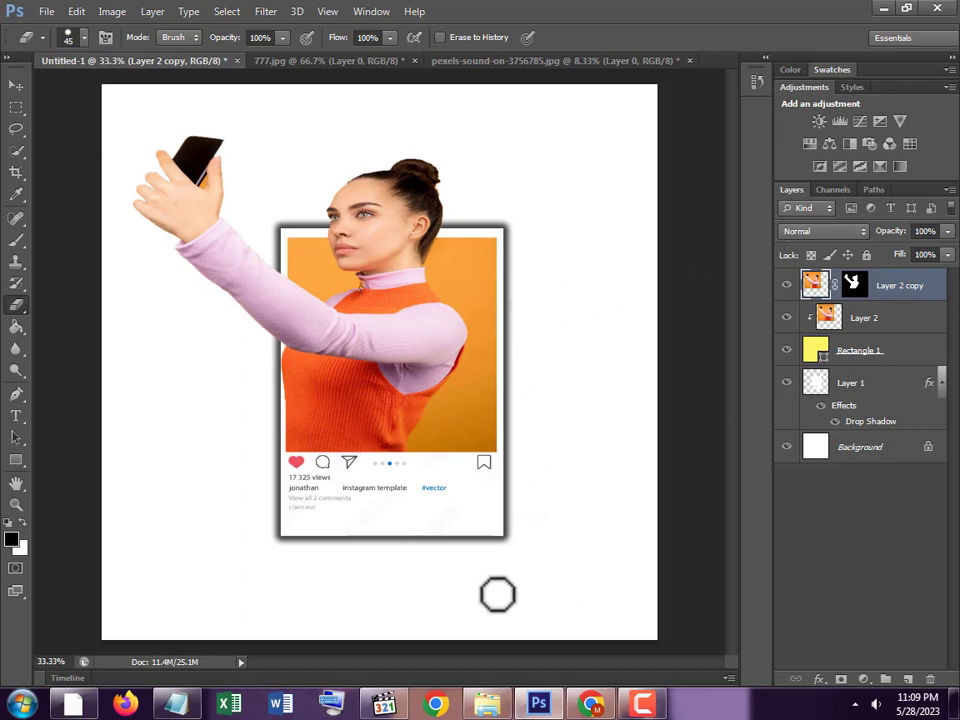
pyautogui.click(873, 449)
pyautogui.click(866, 680)
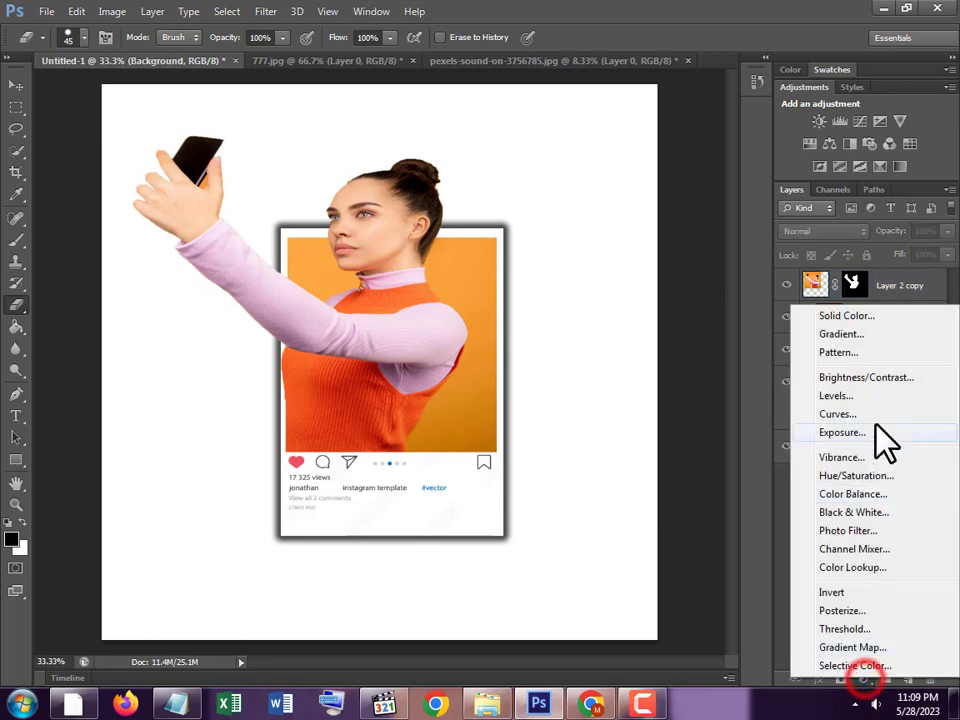
pyautogui.click(848, 317)
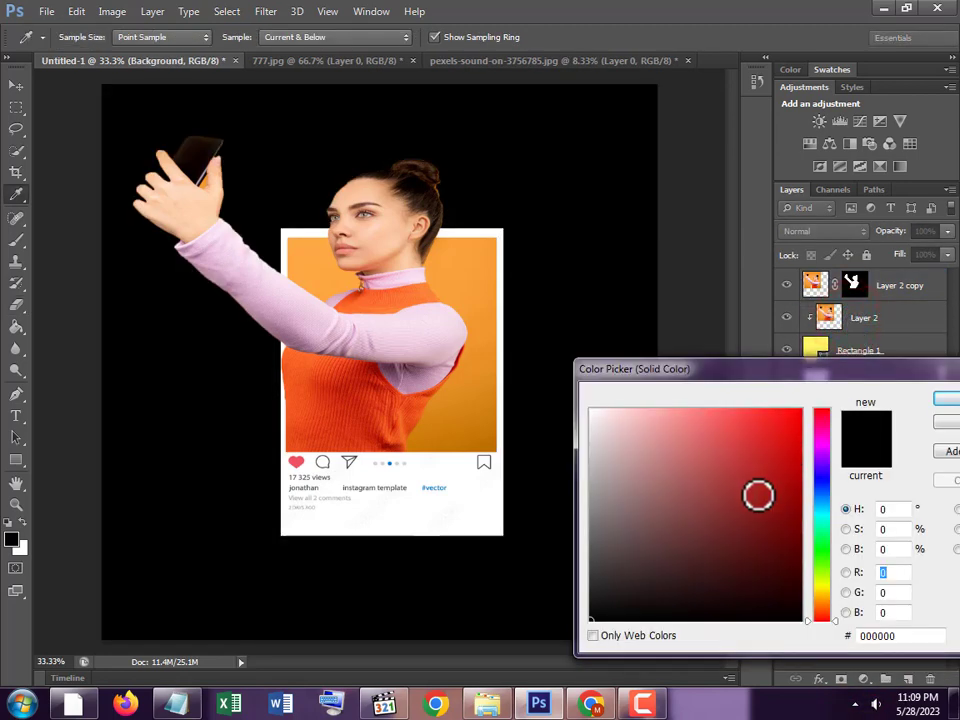
pyautogui.click(729, 483)
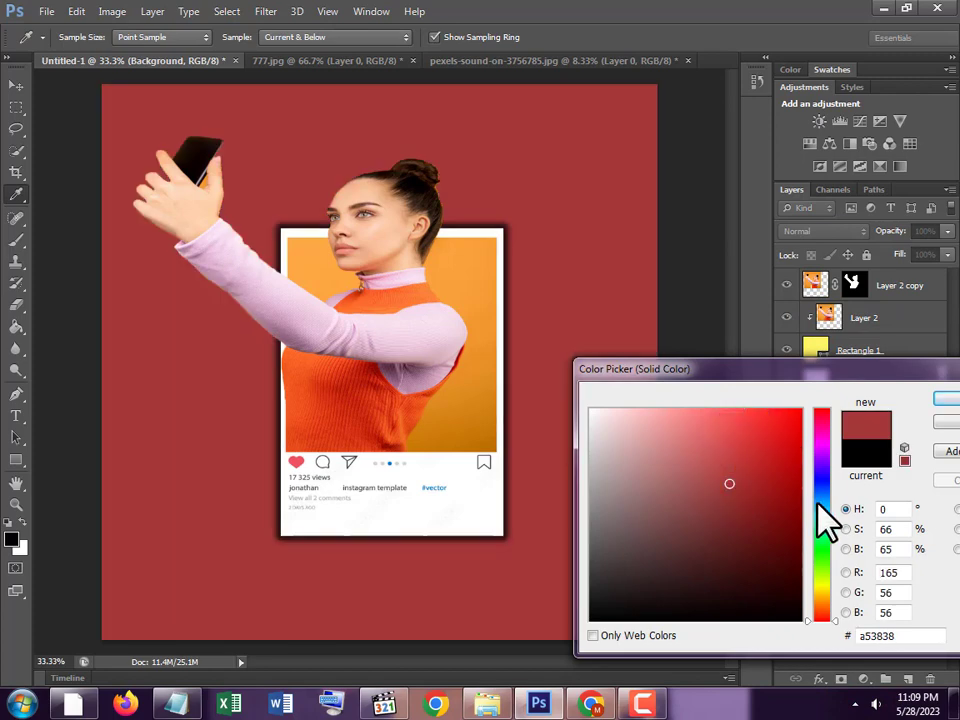
pyautogui.click(815, 580)
pyautogui.click(687, 431)
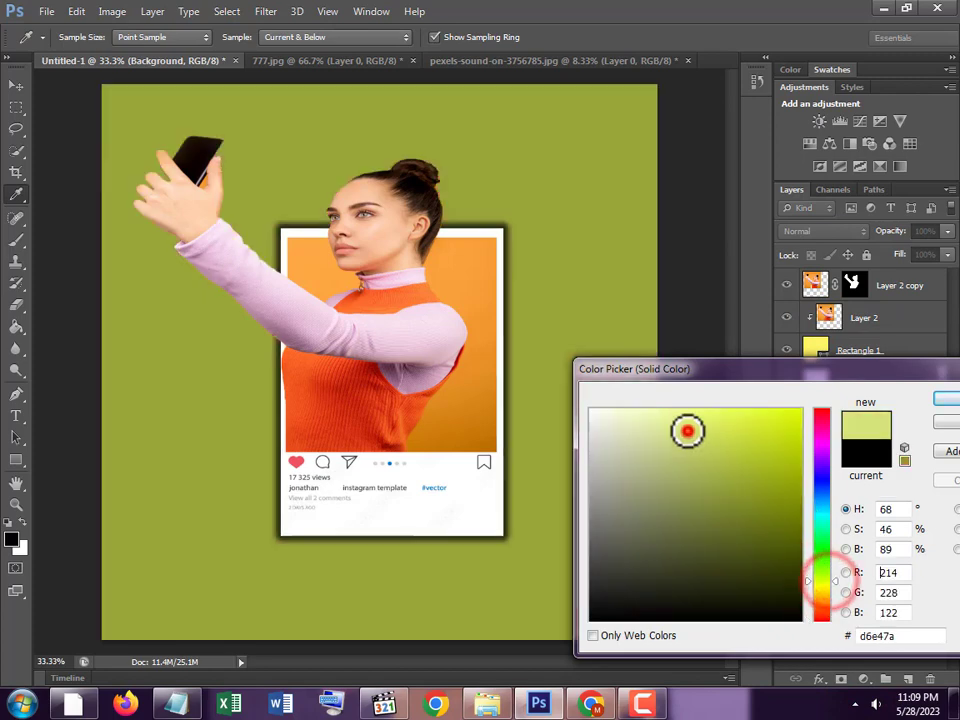
pyautogui.click(941, 424)
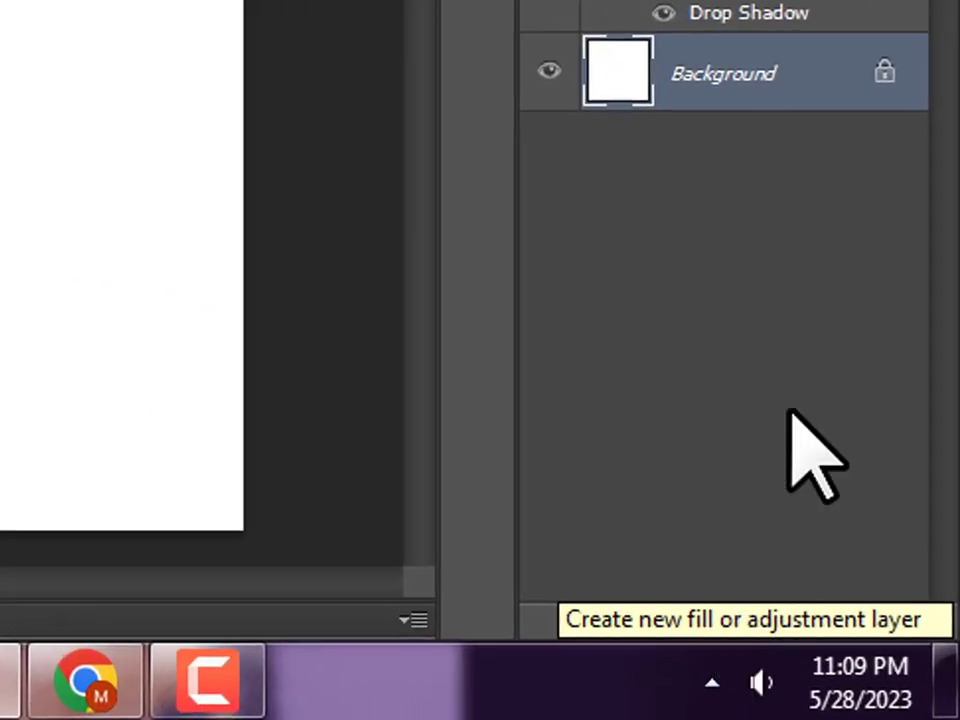
# Add a Solid Color fill layer and try red and yellow shades in the picker.
pyautogui.click(731, 622)
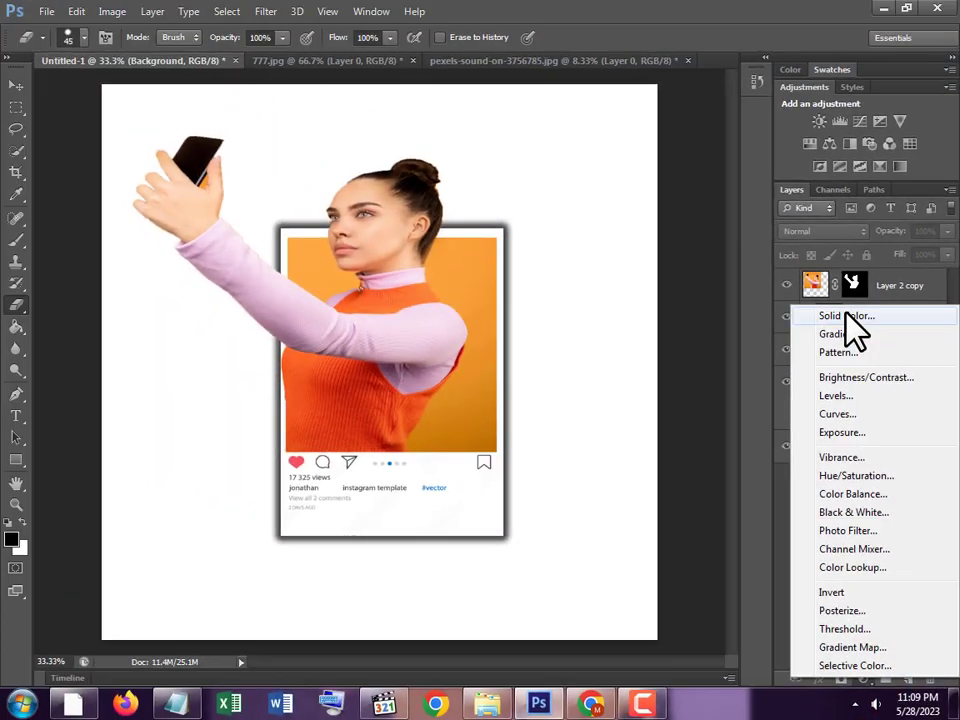
pyautogui.click(826, 216)
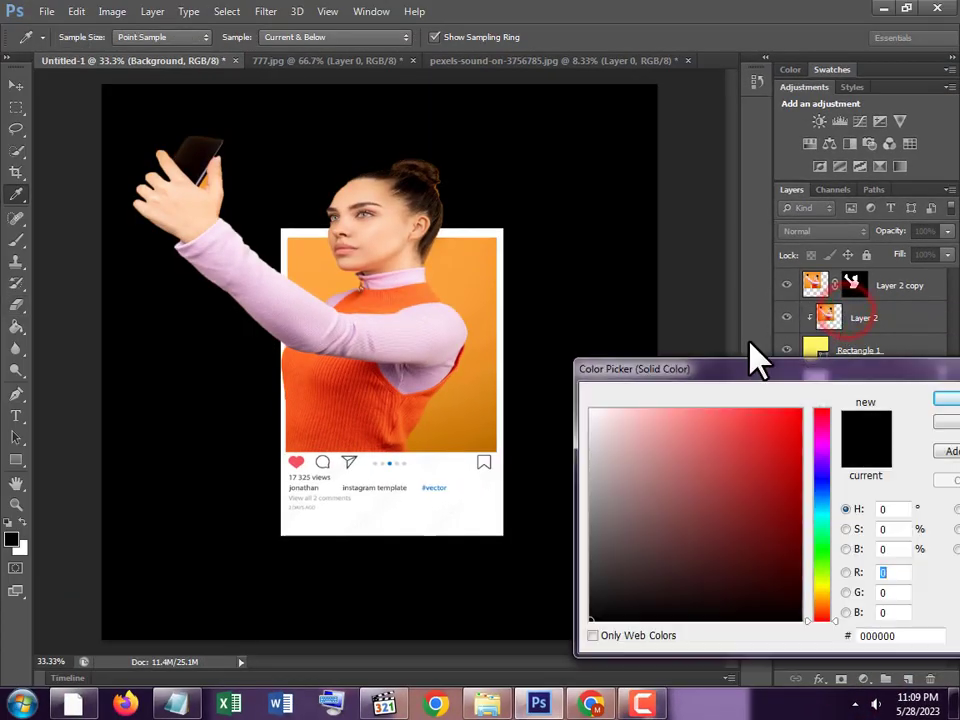
pyautogui.click(737, 505)
pyautogui.click(756, 419)
pyautogui.click(822, 585)
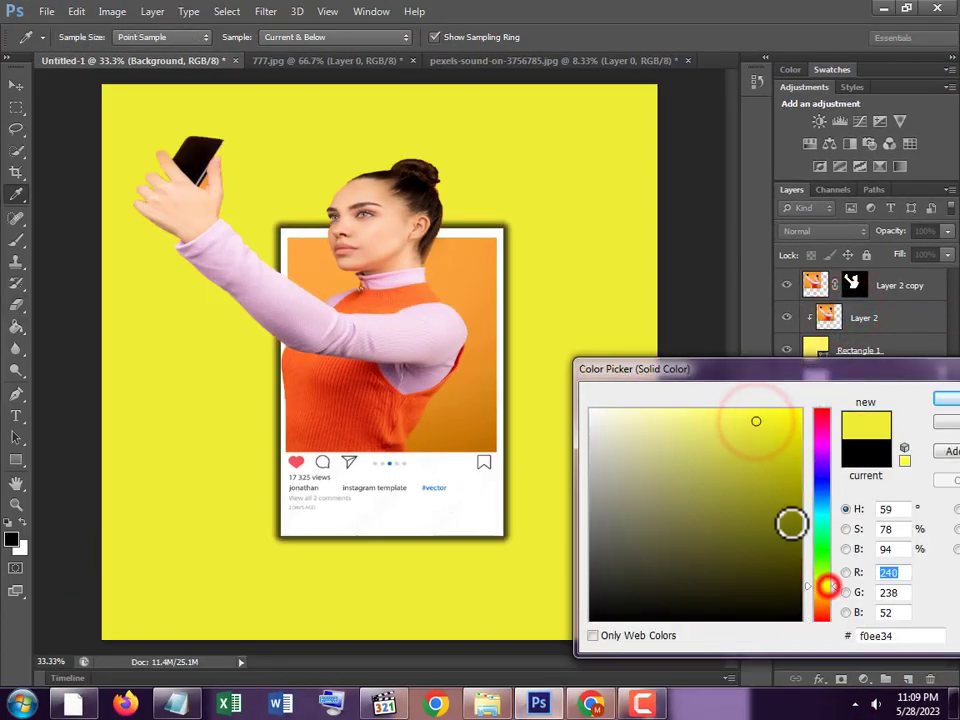
pyautogui.click(666, 444)
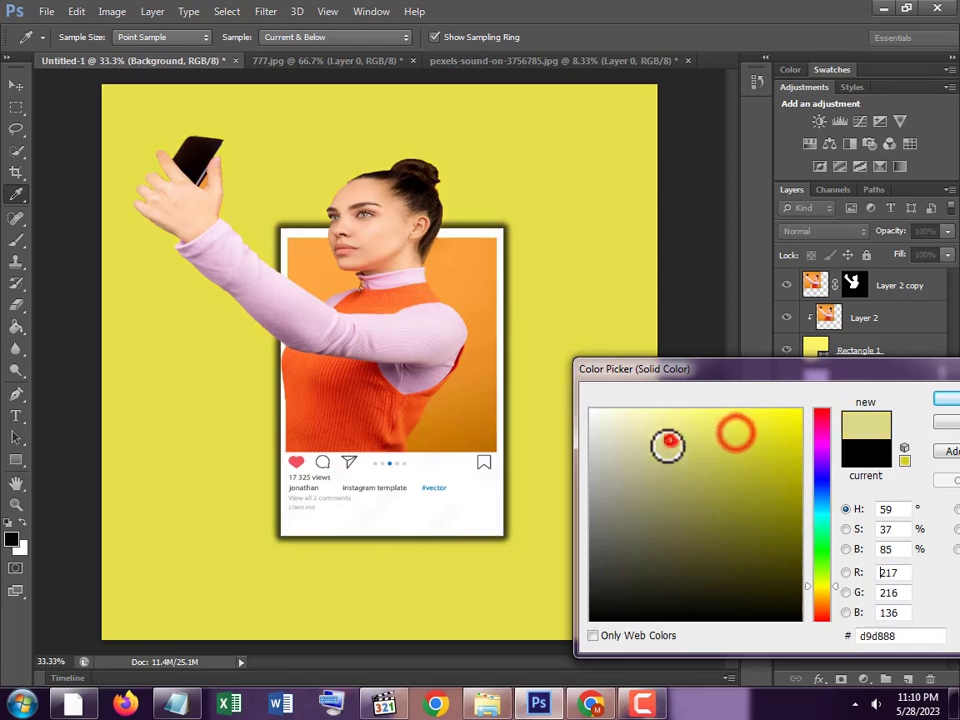
# Try magenta and purple shades, then settle on yellow #f0ea4e for the fill.
pyautogui.click(708, 542)
pyautogui.click(820, 437)
pyautogui.click(757, 435)
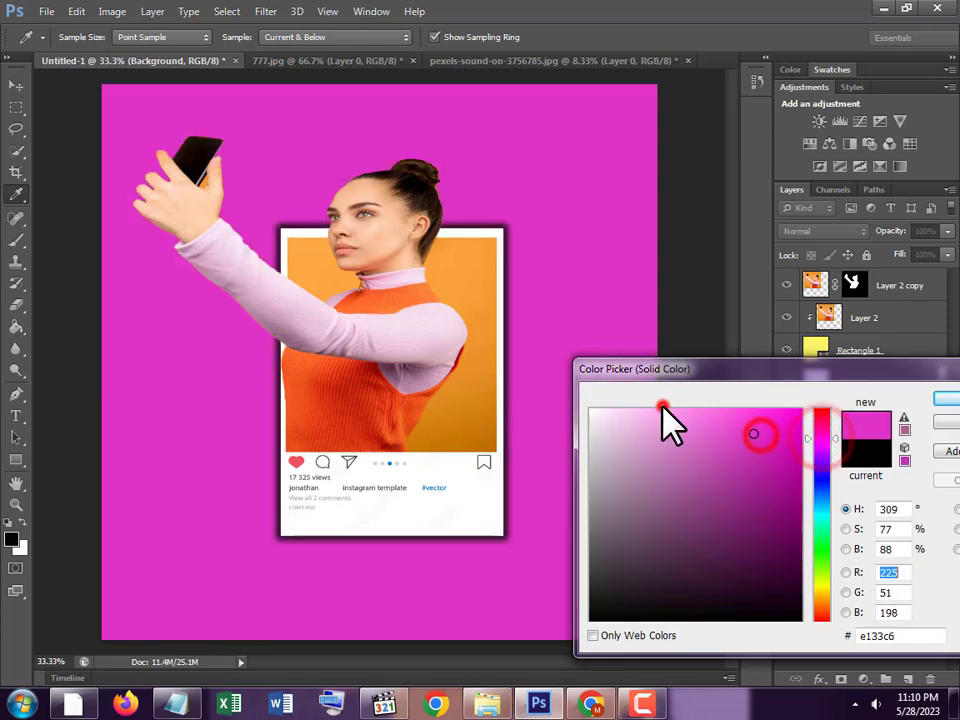
pyautogui.click(728, 451)
pyautogui.click(818, 587)
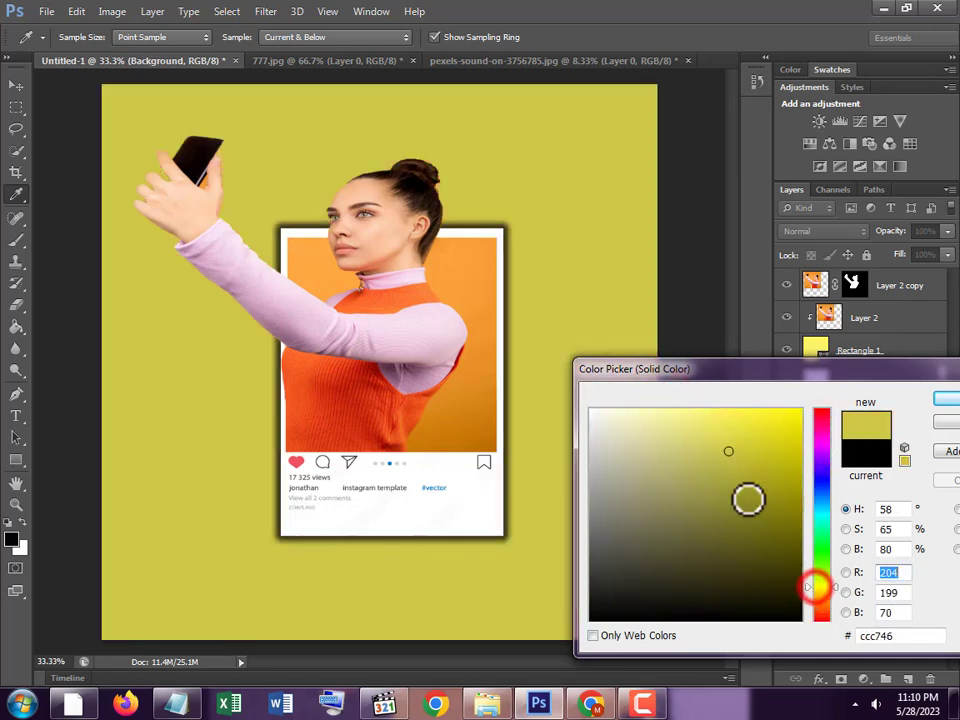
pyautogui.click(728, 420)
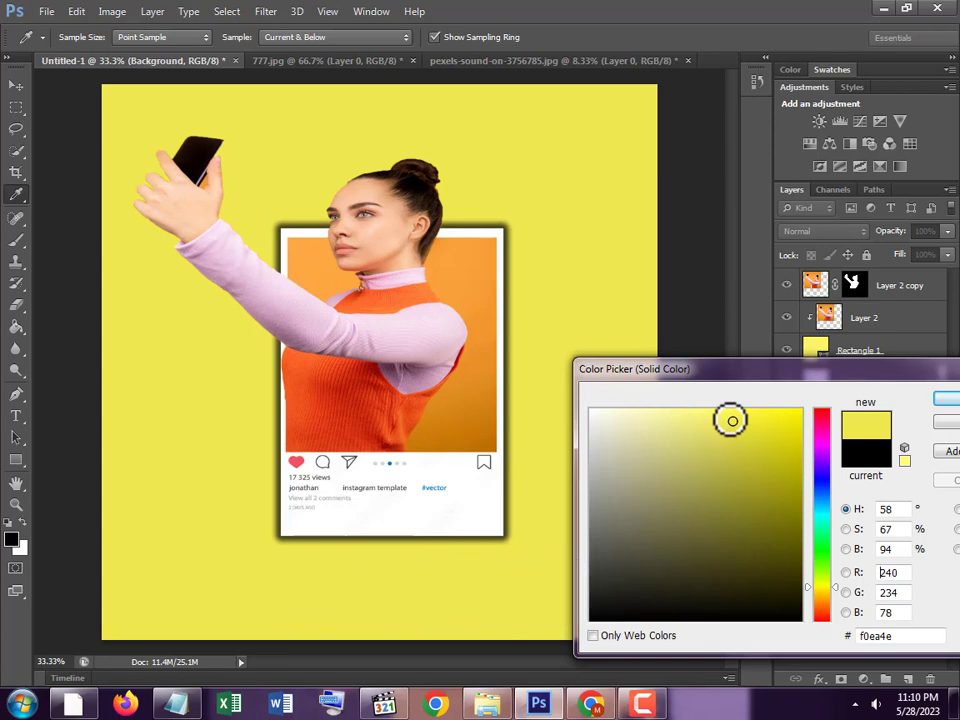
pyautogui.moveTo(765, 374); pyautogui.dragTo(434, 373)
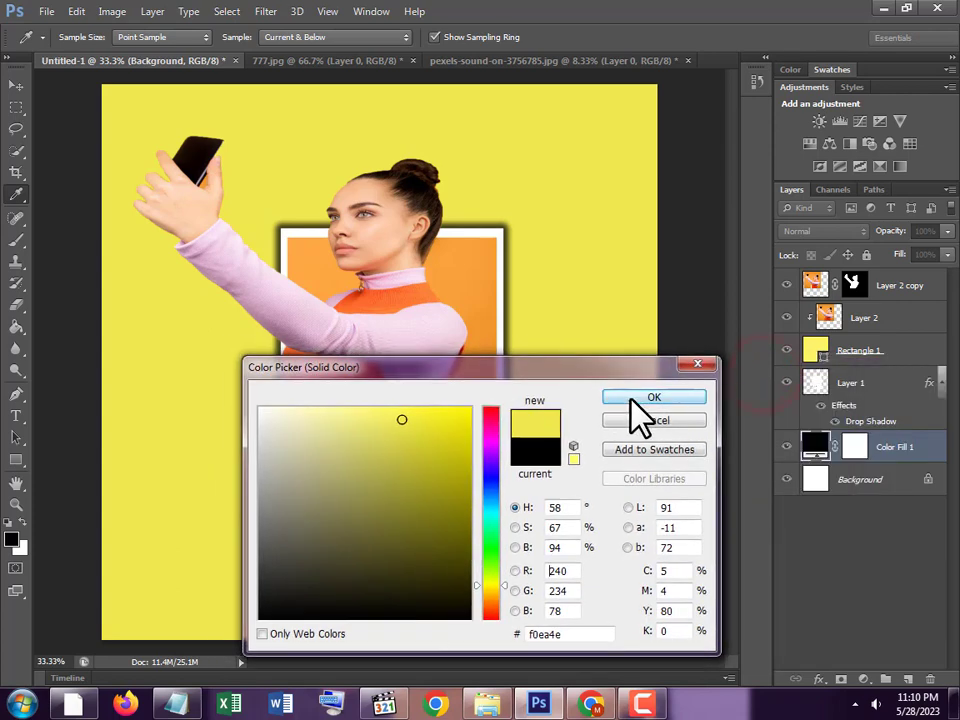
pyautogui.click(630, 398)
pyautogui.press('e')
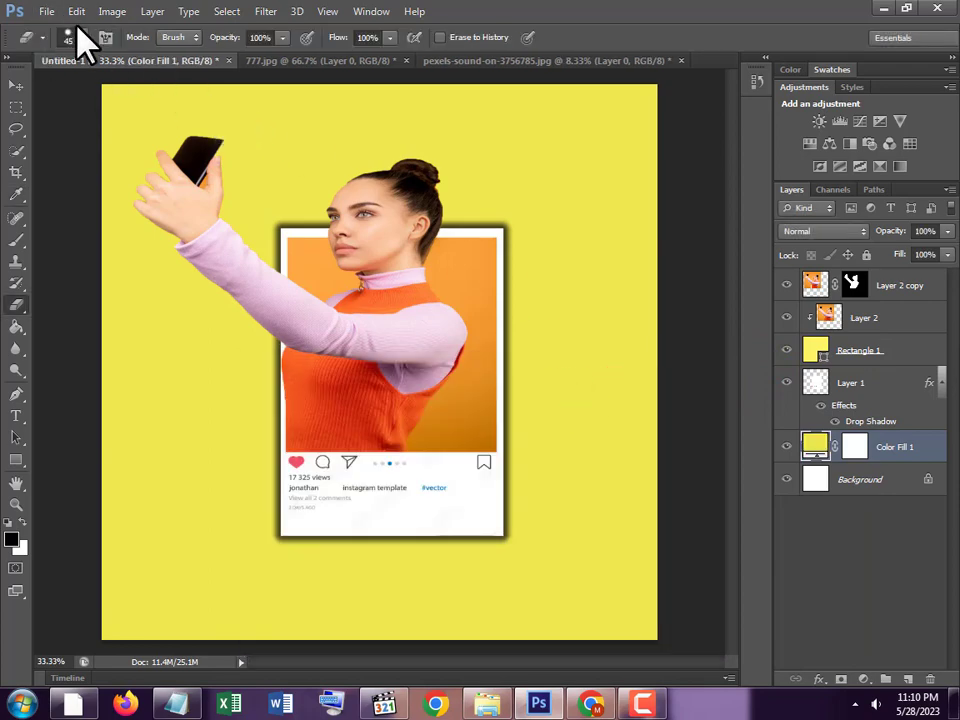
# Save the design as a JPEG named vv at maximum quality 12.
pyautogui.hotkey('ctrl', 's')
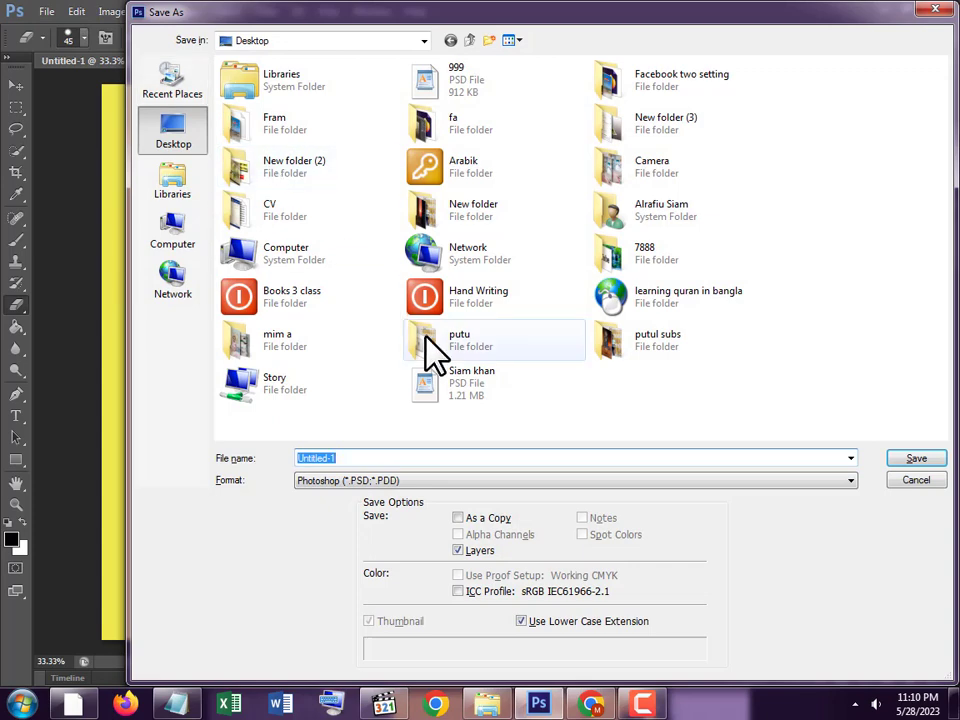
pyautogui.click(418, 481)
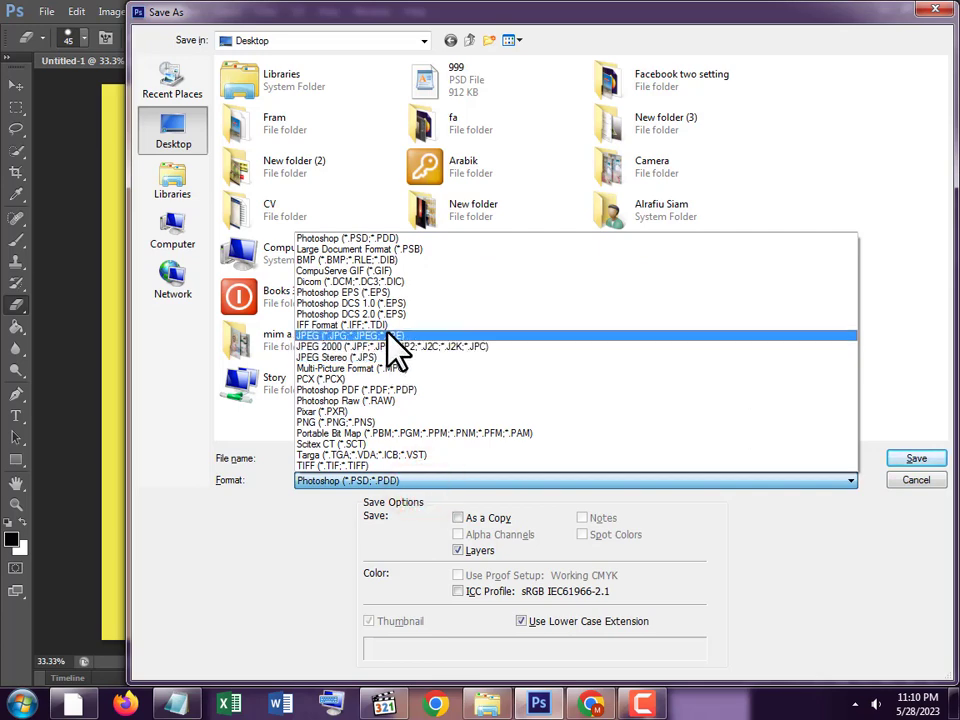
pyautogui.click(390, 336)
pyautogui.click(395, 457)
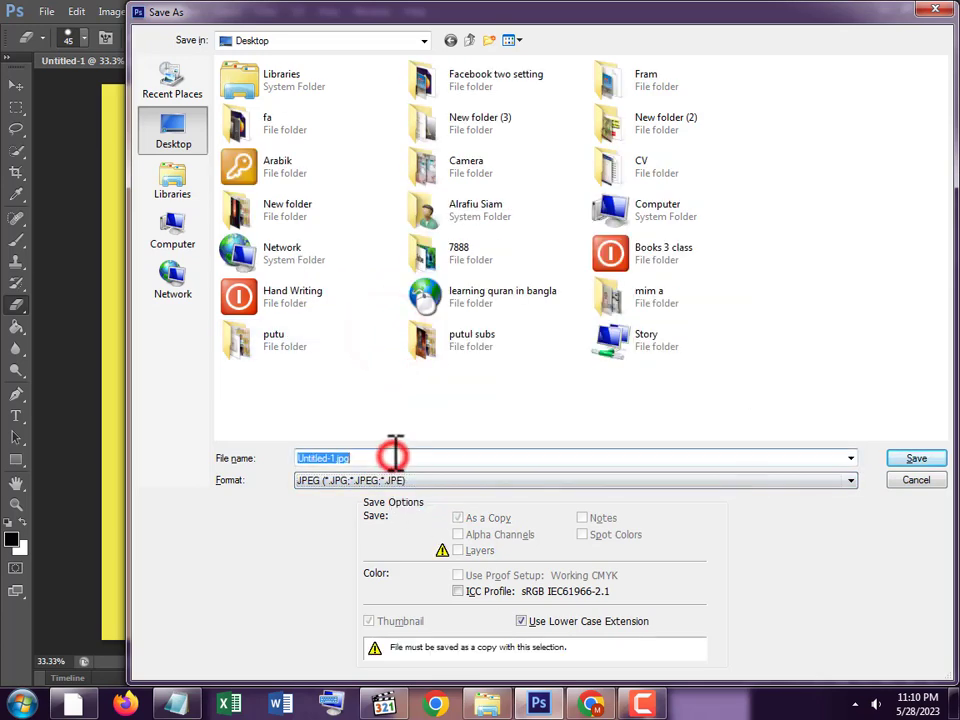
pyautogui.write('v')
pyautogui.press('Return')
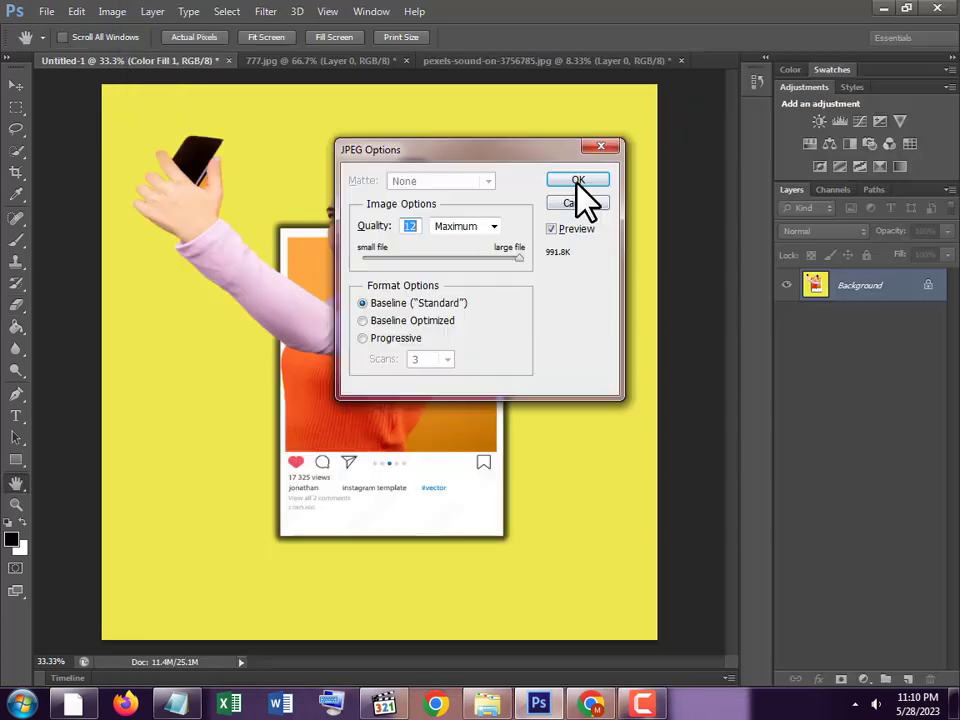
pyautogui.click(577, 184)
# Minimise Photoshop and open vv in Windows Photo Viewer to review it.
pyautogui.click(881, 6)
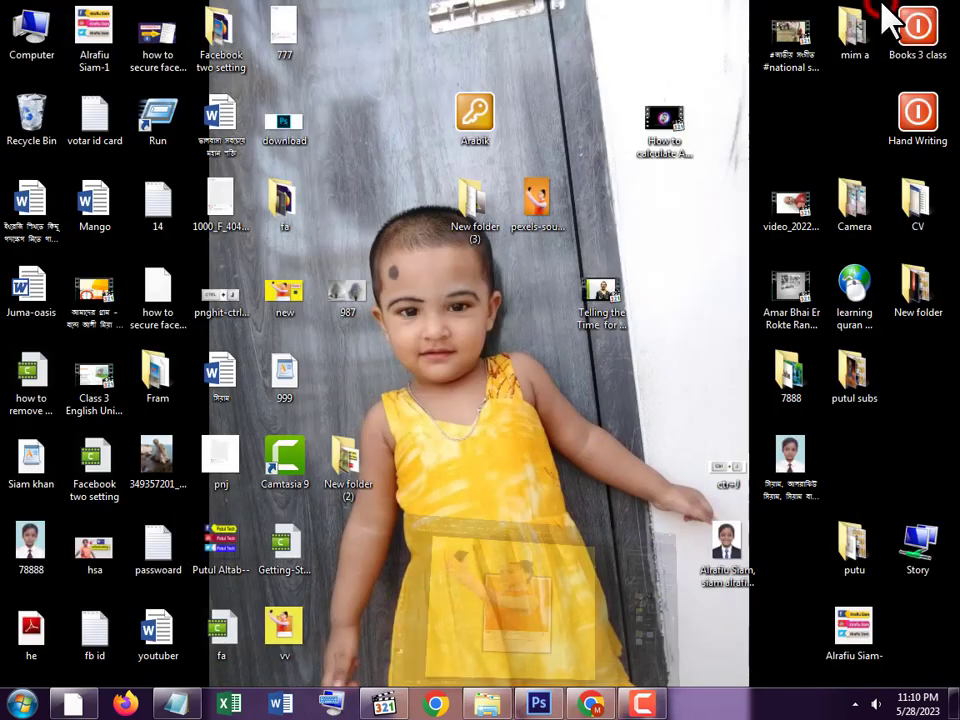
pyautogui.doubleClick(277, 630)
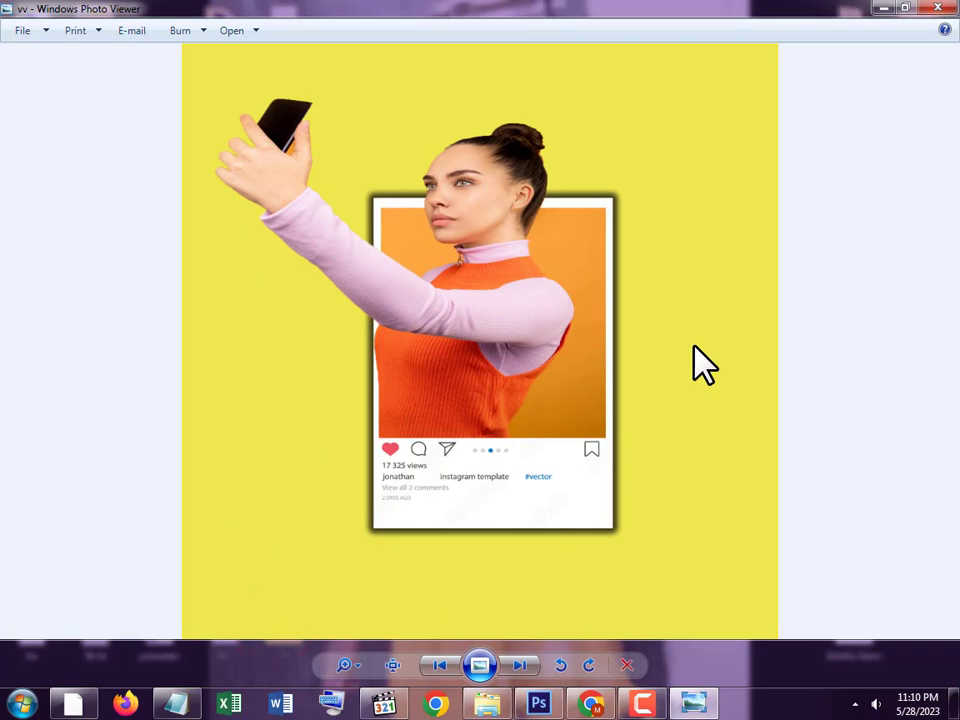